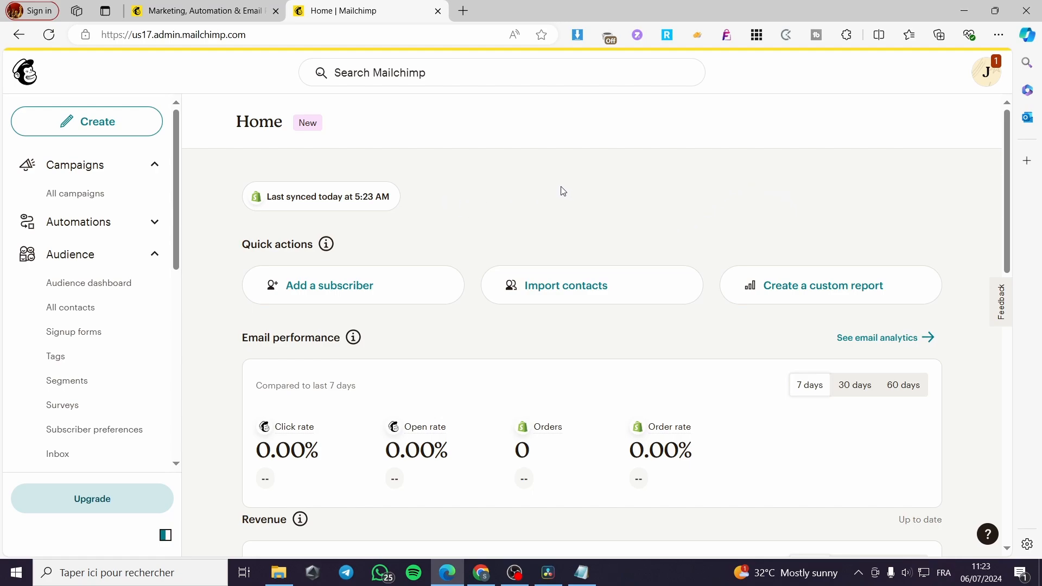
# - Open the Signup forms page of the Audience section
pyautogui.scroll(-3, 530, 188)
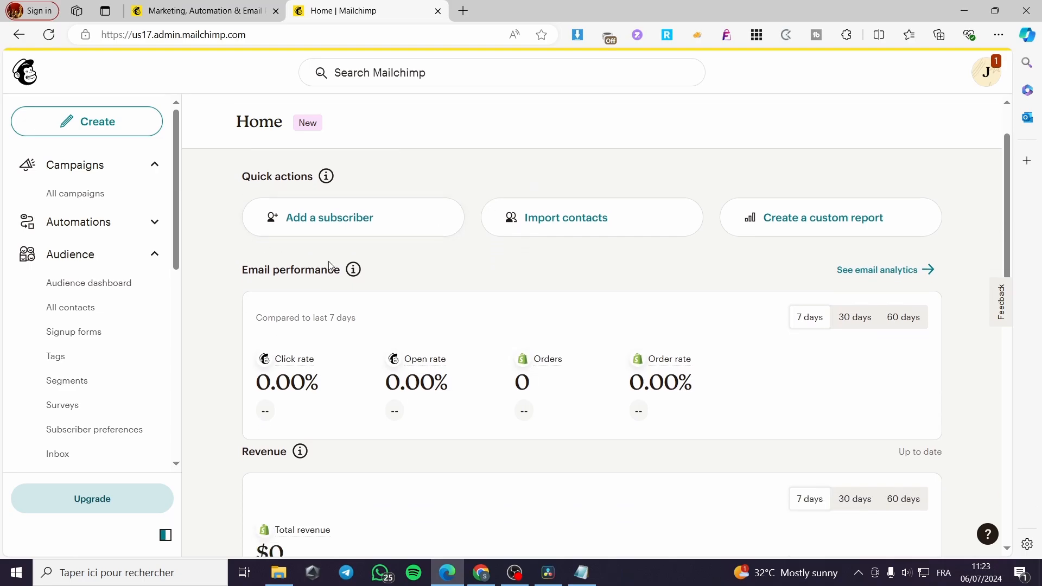
pyautogui.scroll(-2, 383, 214)
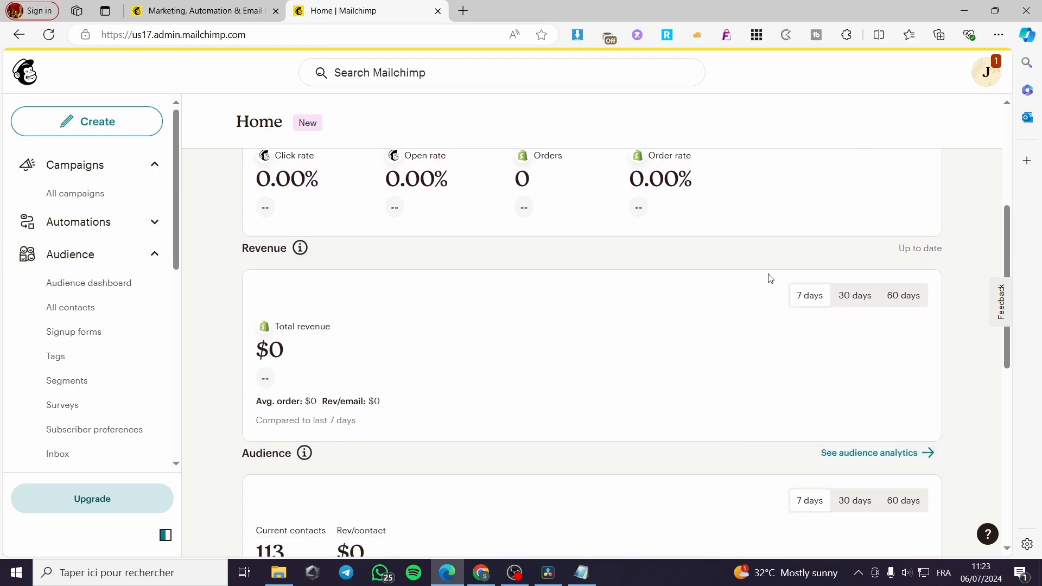
pyautogui.scroll(5, 768, 278)
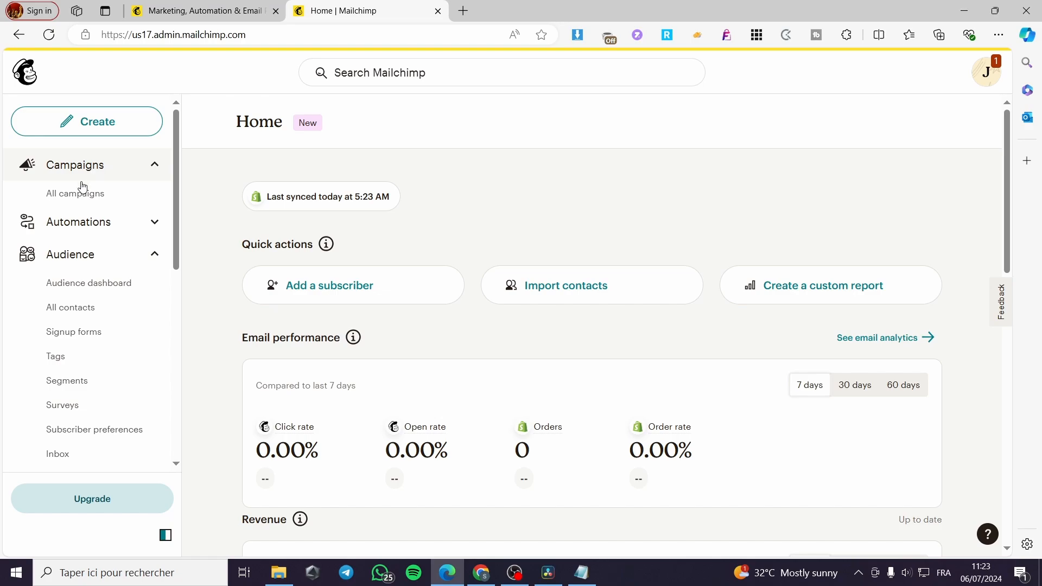
pyautogui.scroll(-3, 87, 250)
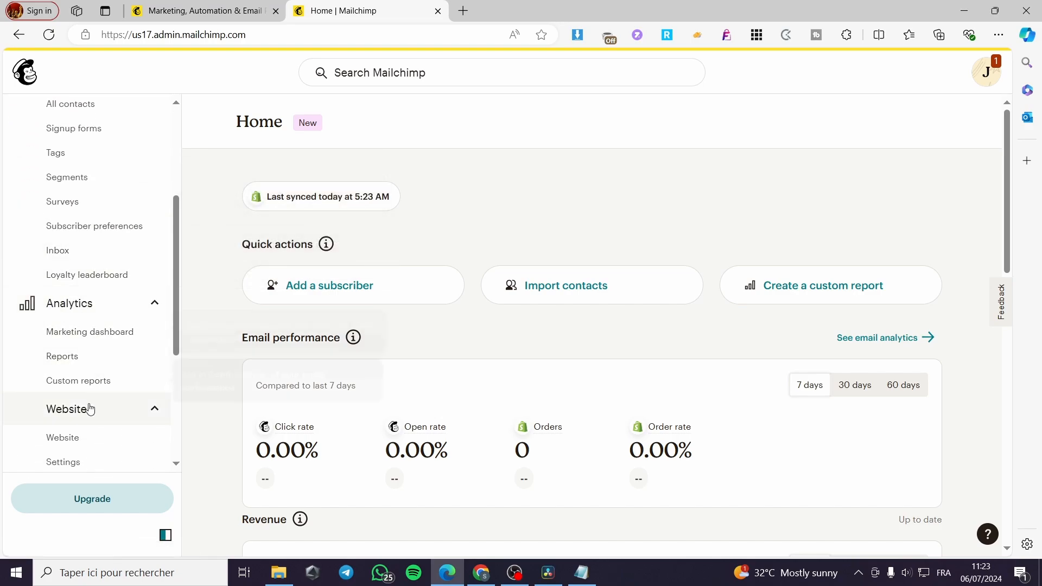
pyautogui.scroll(-3, 89, 390)
pyautogui.scroll(-1, 76, 380)
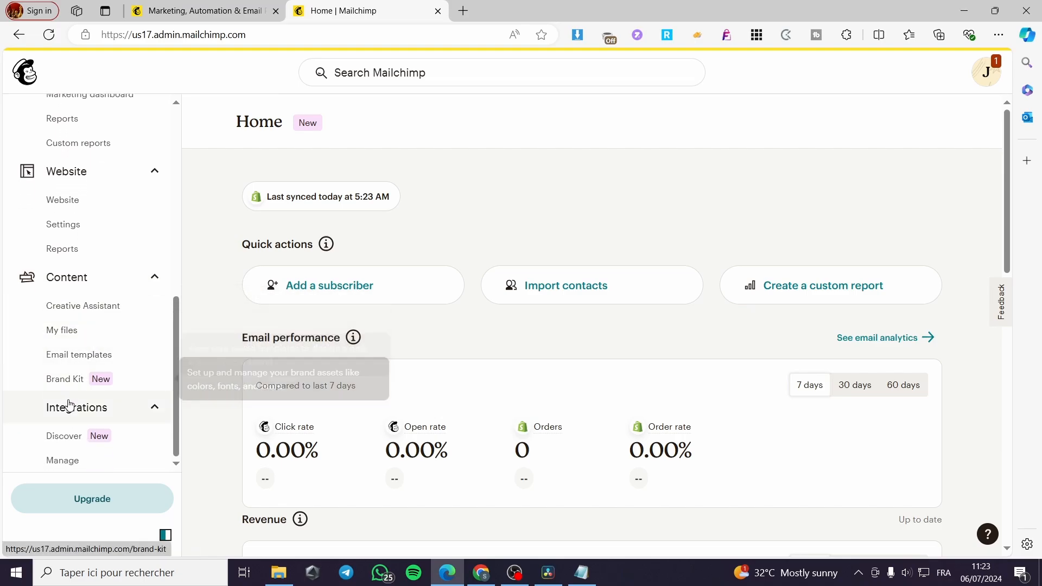
pyautogui.scroll(10, 117, 405)
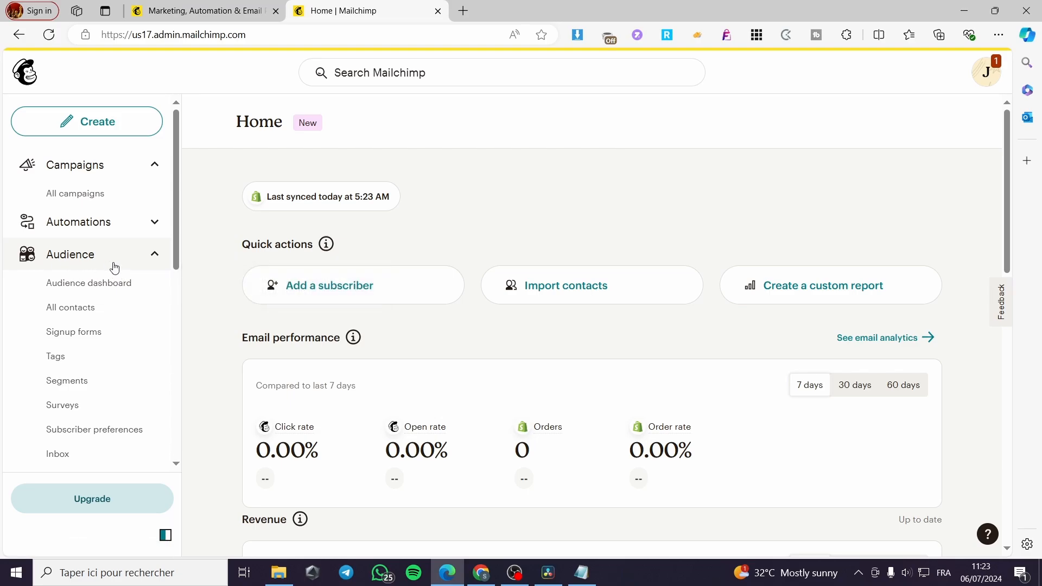
pyautogui.scroll(-1, 109, 296)
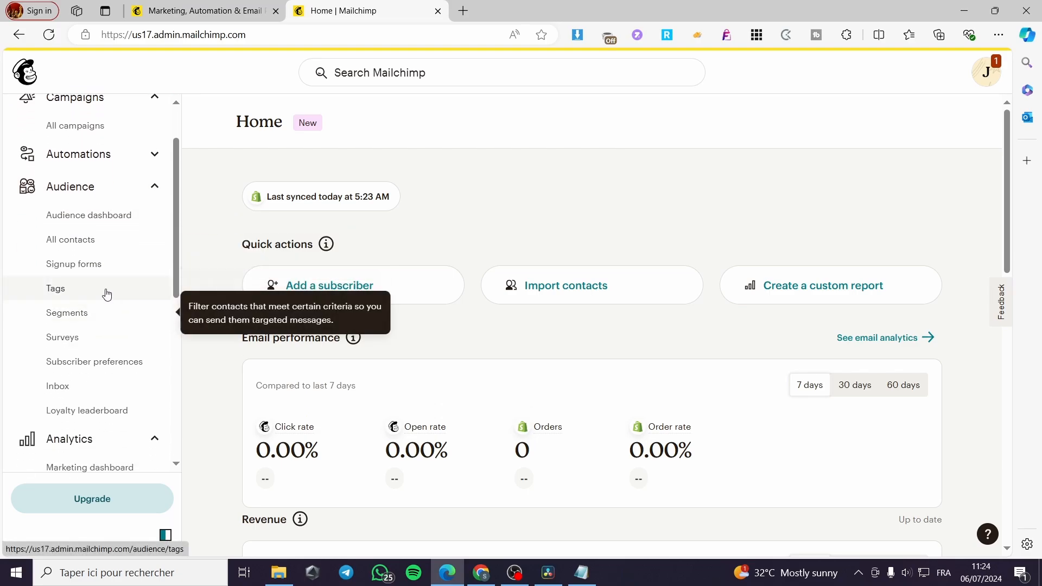
pyautogui.click(87, 270)
# - Review the recent forms and the available form types, from the pop-up form to the form builder
pyautogui.scroll(-2, 794, 337)
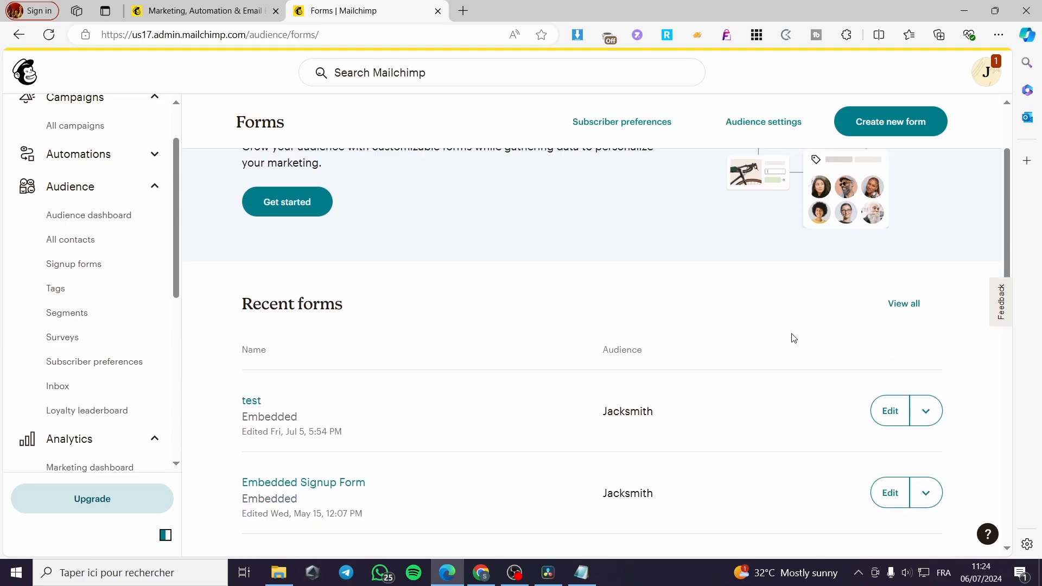
pyautogui.scroll(-2, 793, 338)
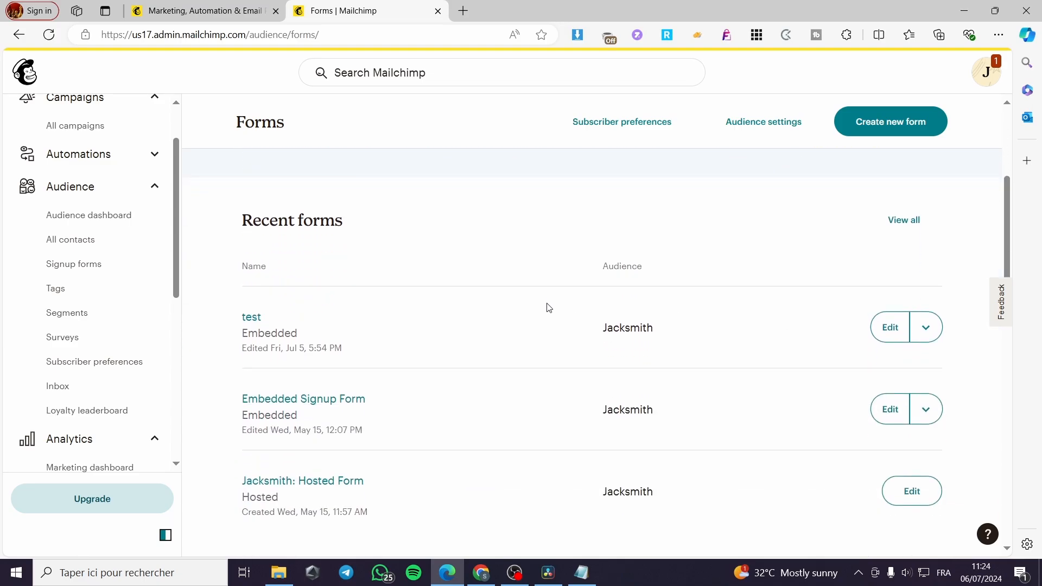
pyautogui.scroll(-1, 416, 322)
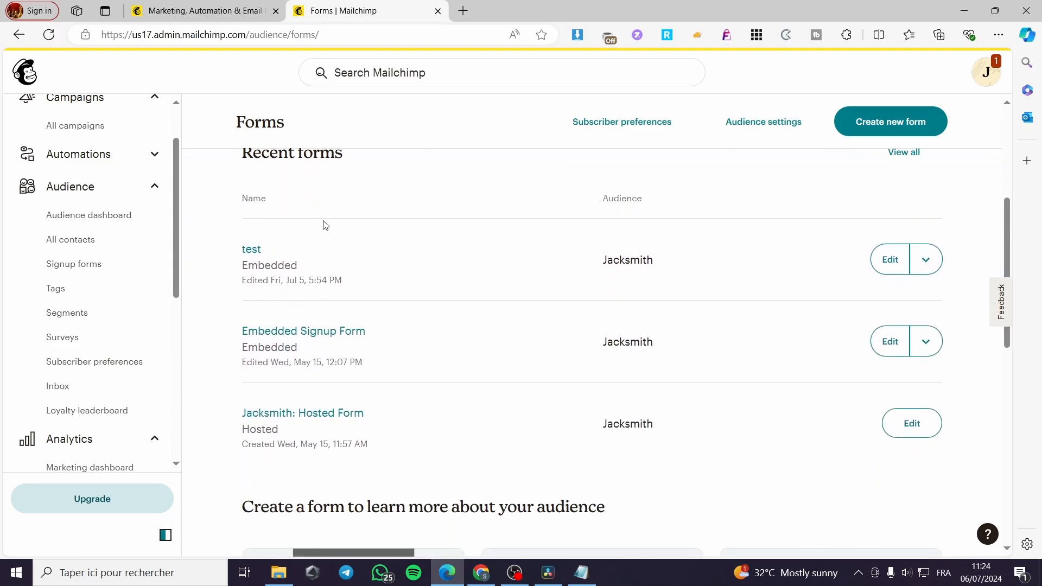
pyautogui.scroll(1, 328, 228)
pyautogui.scroll(-3, 380, 227)
pyautogui.scroll(-3, 426, 225)
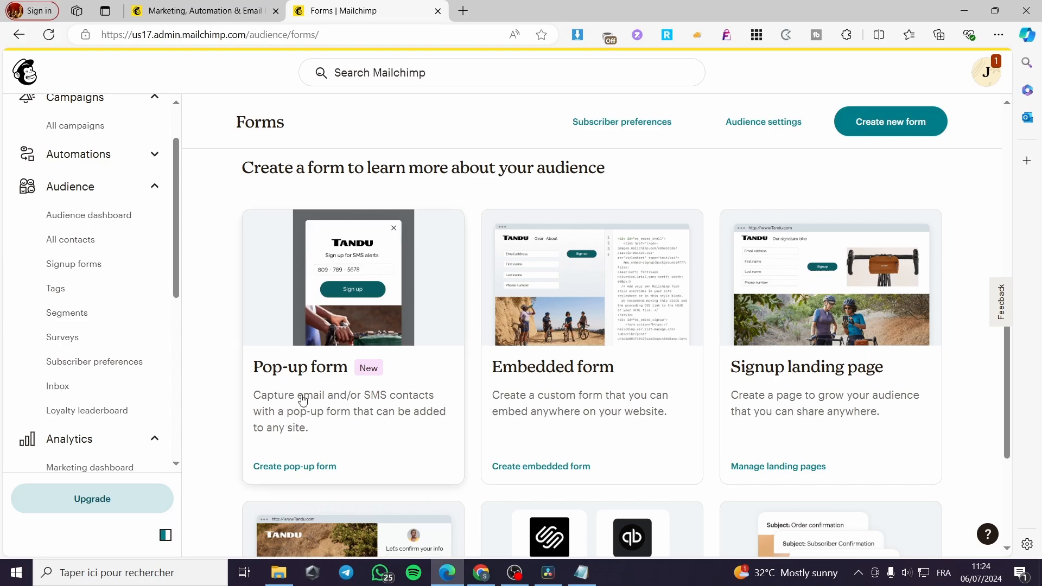
pyautogui.scroll(-1, 303, 401)
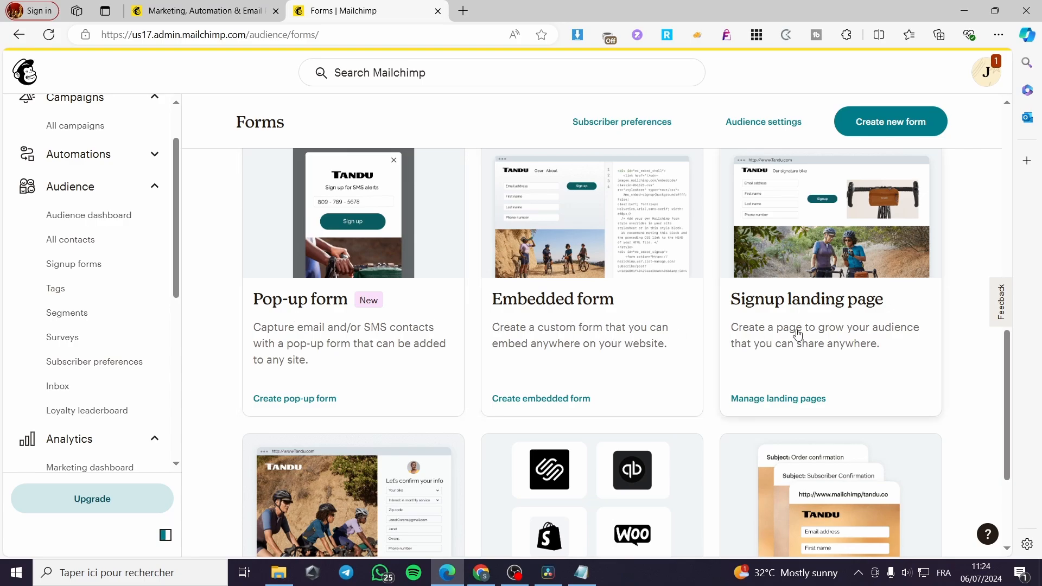
pyautogui.scroll(-2, 874, 315)
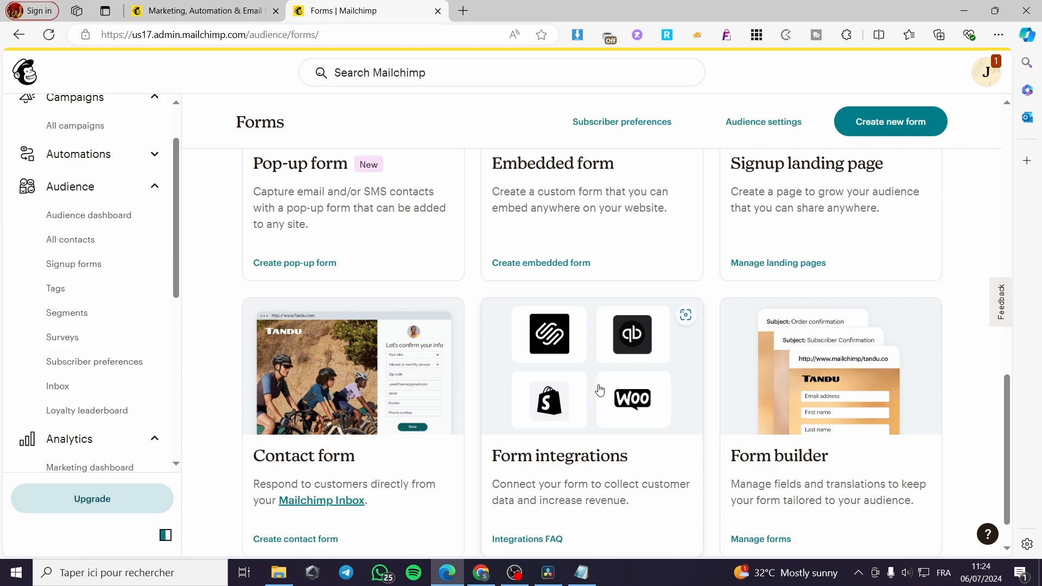
pyautogui.scroll(-1, 808, 422)
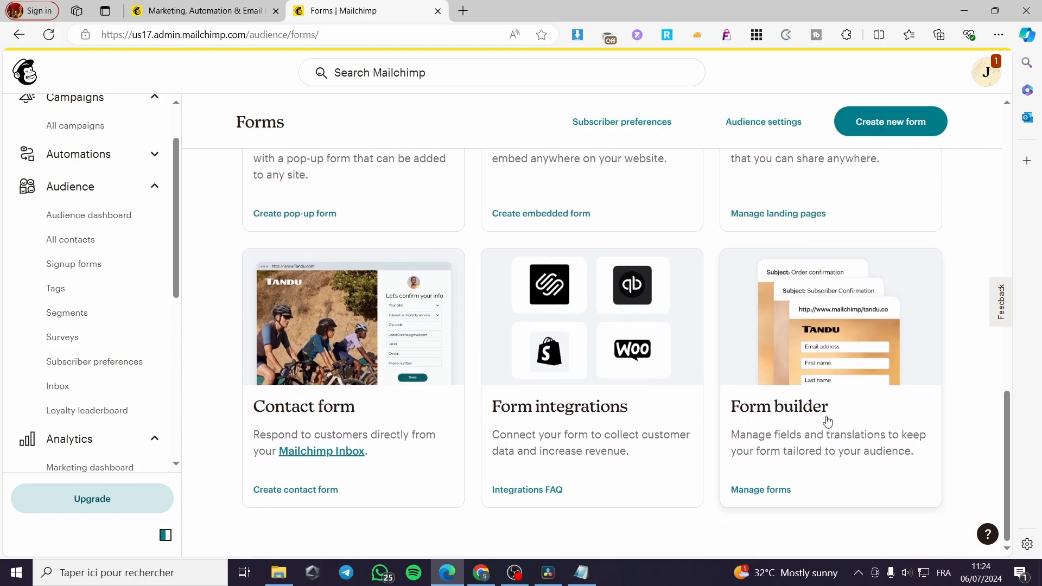
pyautogui.scroll(4, 861, 427)
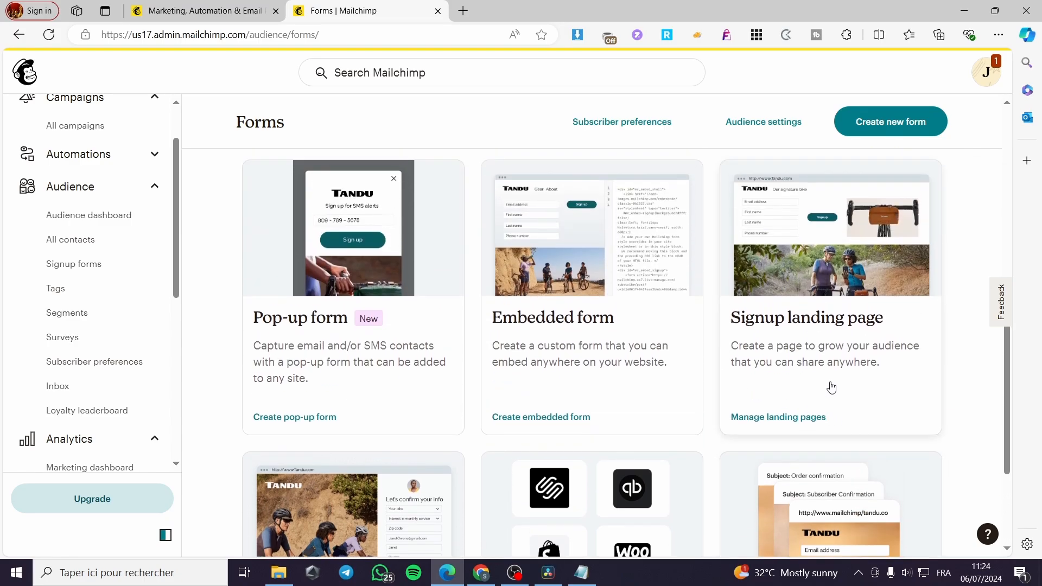
pyautogui.scroll(-2, 828, 385)
pyautogui.scroll(-1, 835, 393)
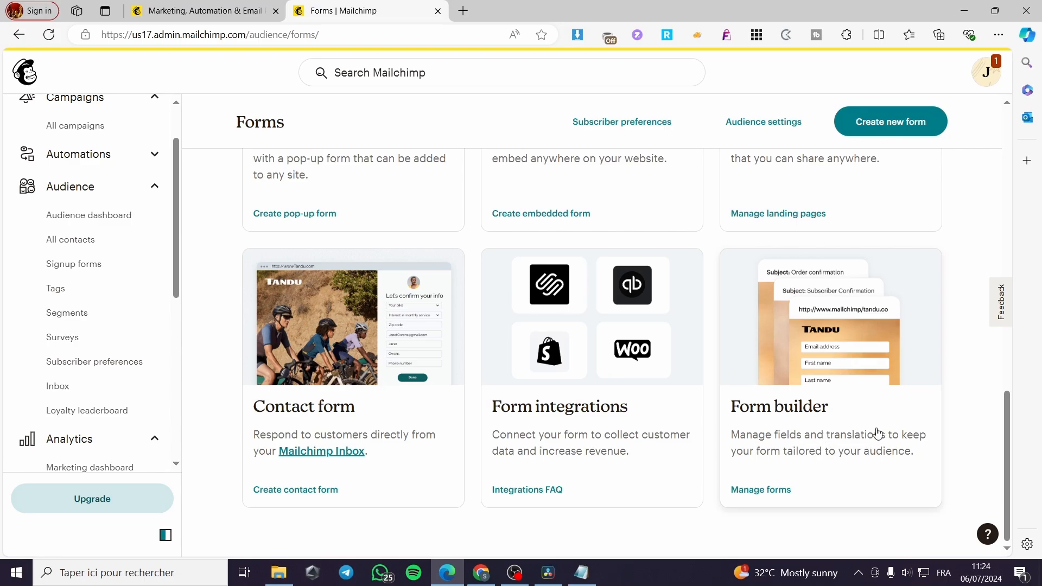
# - Open the Form builder and choose Signup form under Forms and response emails
pyautogui.click(831, 427)
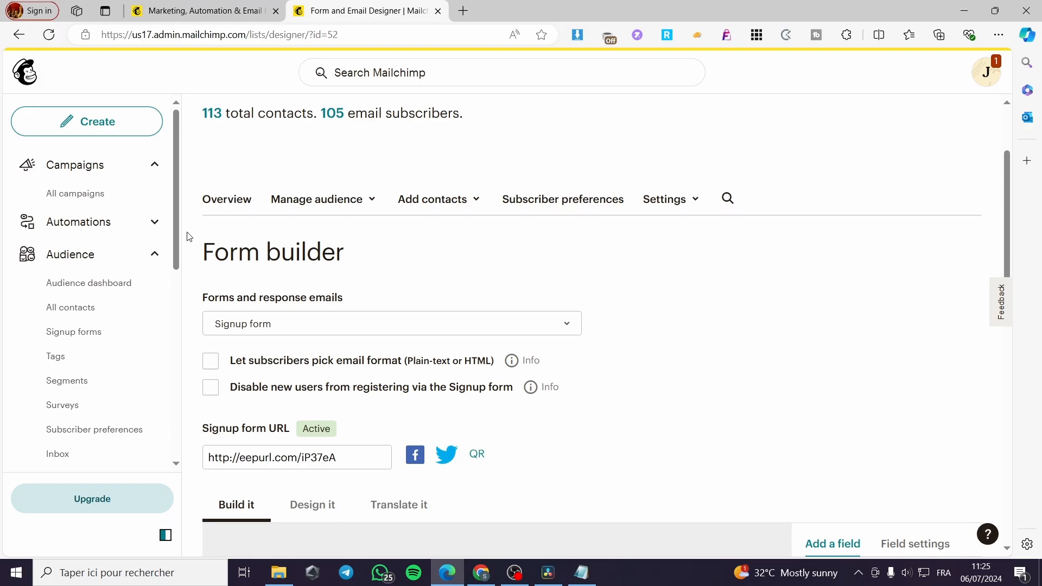
pyautogui.scroll(-1, 323, 228)
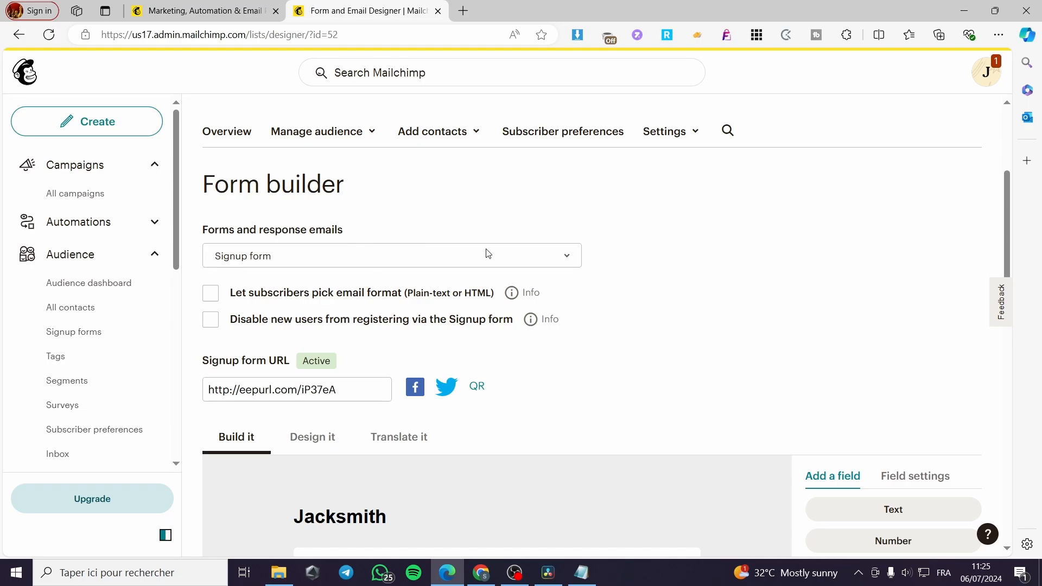
pyautogui.click(567, 261)
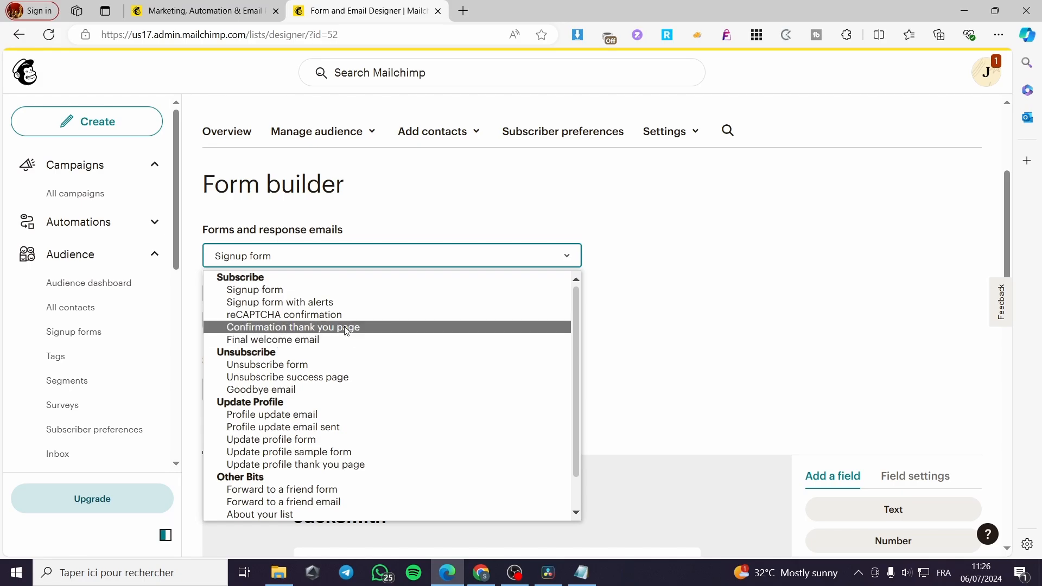
pyautogui.click(243, 293)
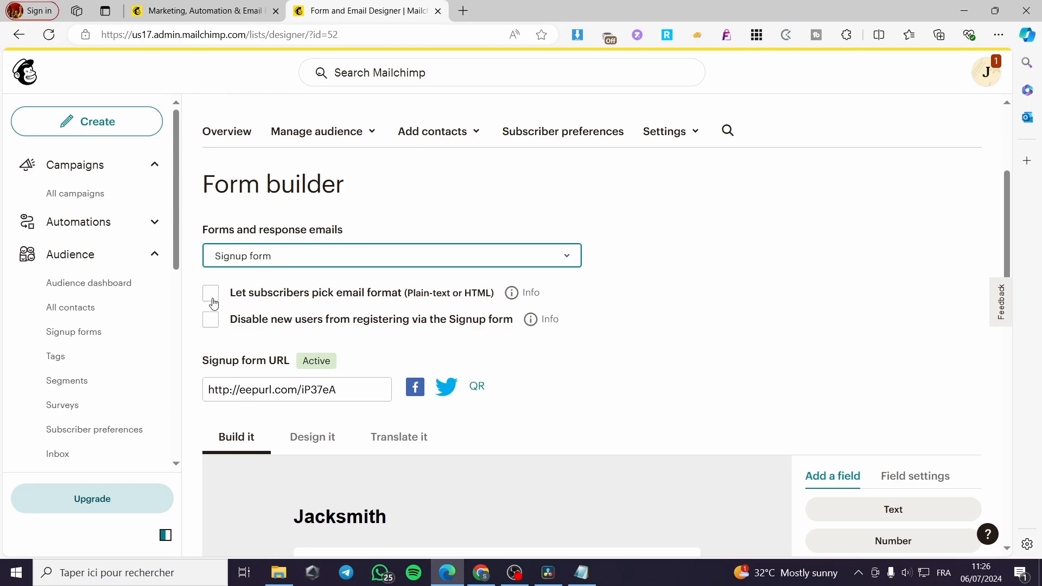
# - Highlight the signup form's URL in its field, then clear the selection
pyautogui.click(211, 320)
pyautogui.click(446, 432)
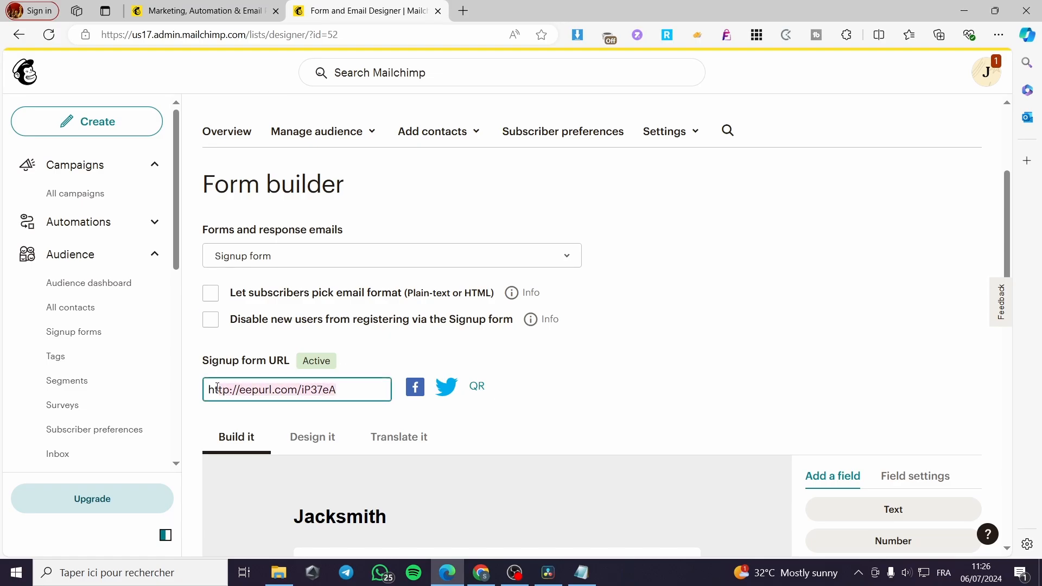
pyautogui.click(345, 385)
pyautogui.click(361, 382)
pyautogui.click(361, 382)
pyautogui.click(337, 383)
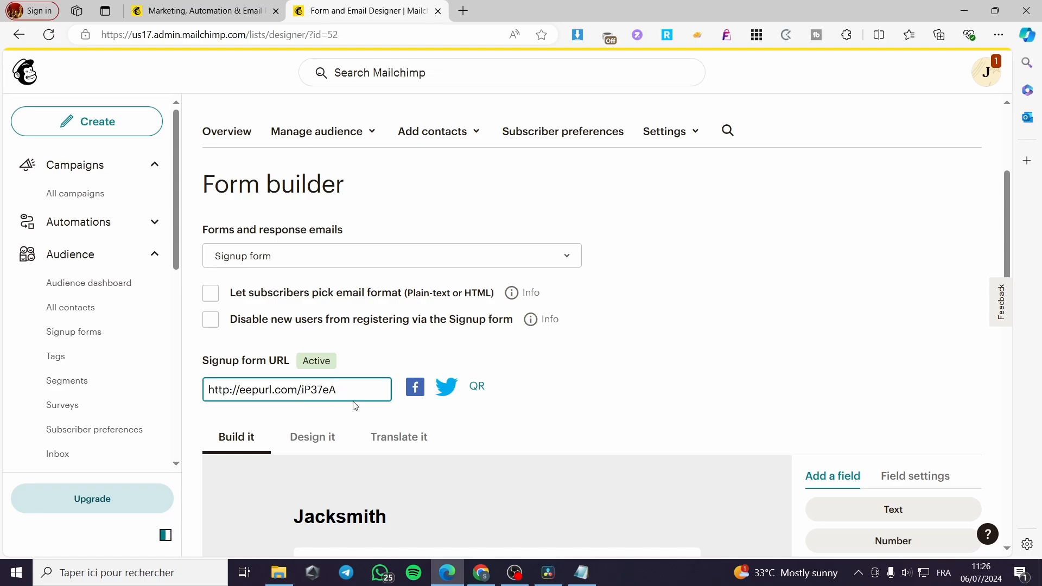
pyautogui.moveTo(352, 392); pyautogui.dragTo(274, 398)
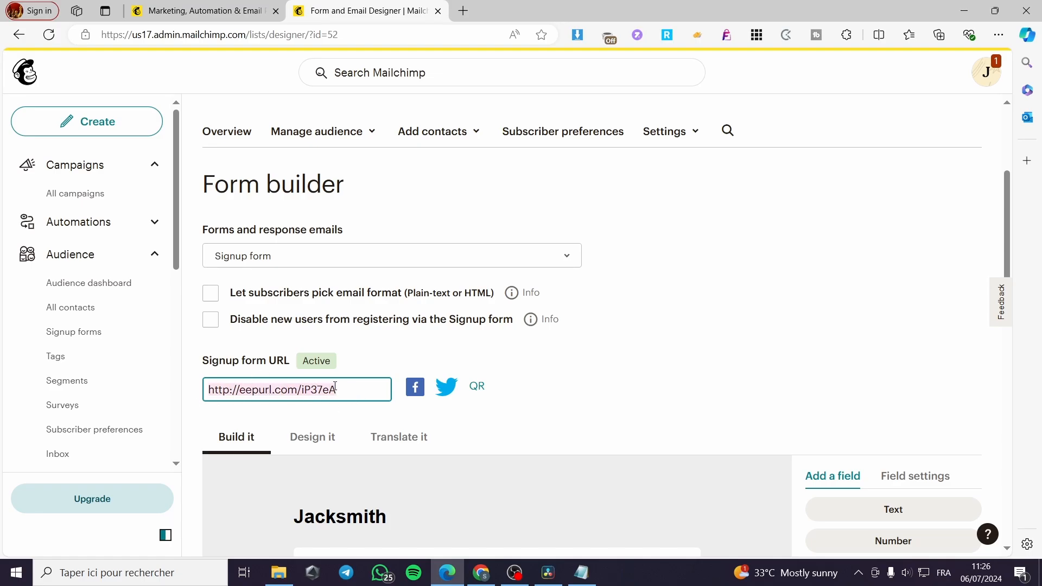
pyautogui.click(710, 362)
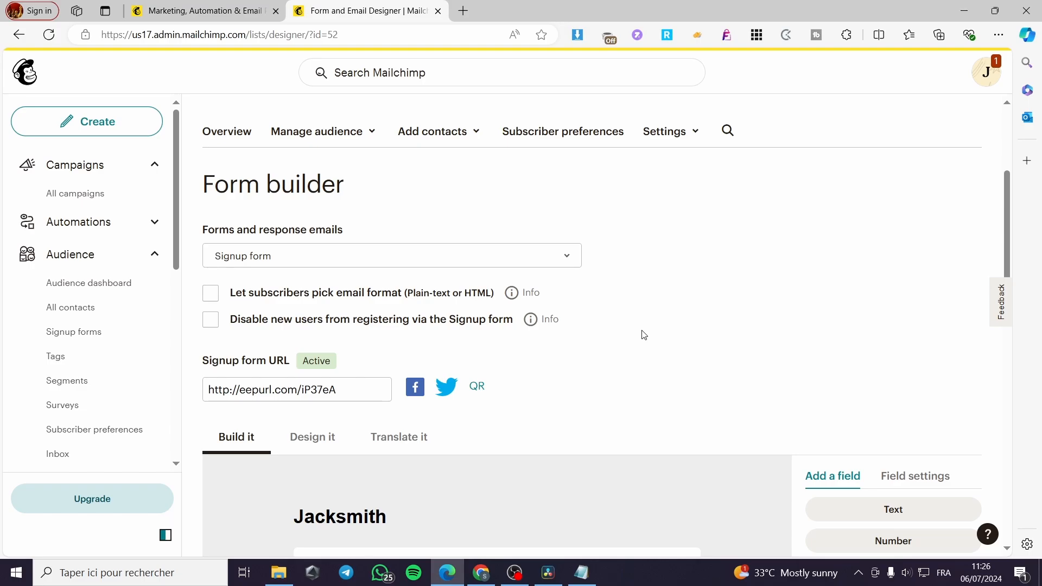
# - Examine the signup form's fields in the Build it view, from Email Address down to Birthday and the Subscribe button
pyautogui.scroll(-3, 624, 328)
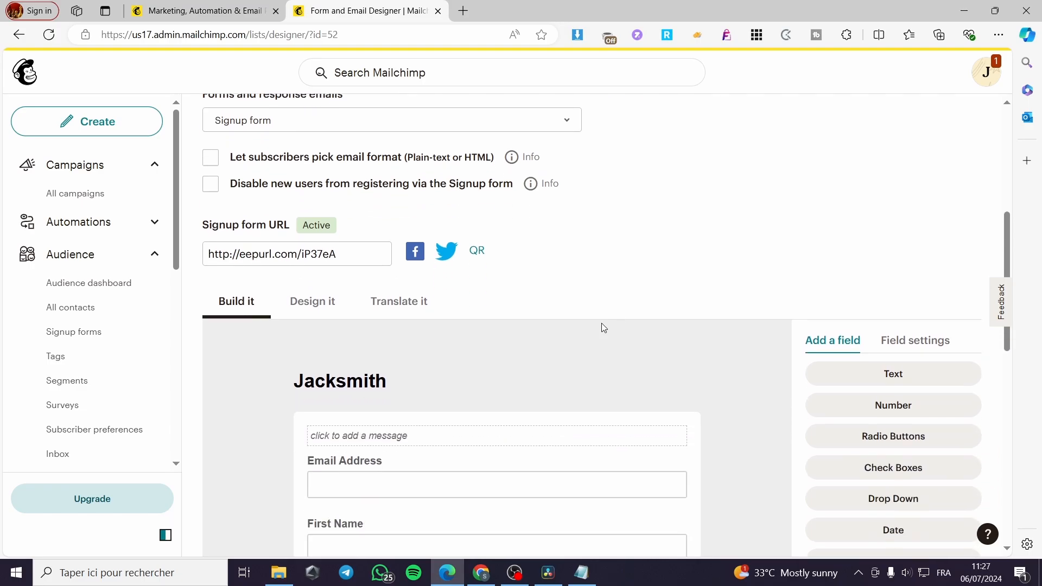
pyautogui.scroll(-1, 243, 326)
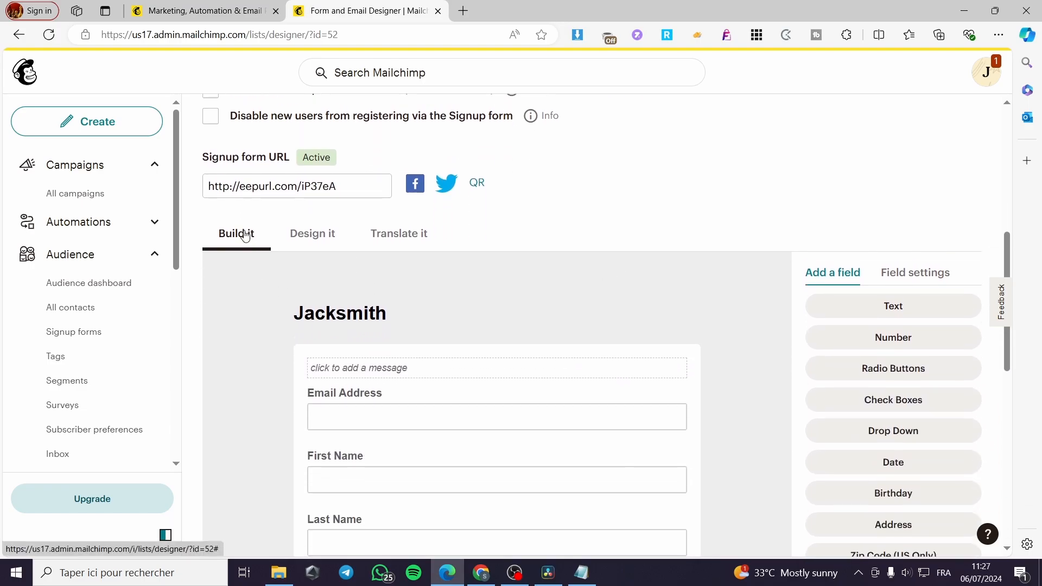
pyautogui.scroll(-2, 245, 234)
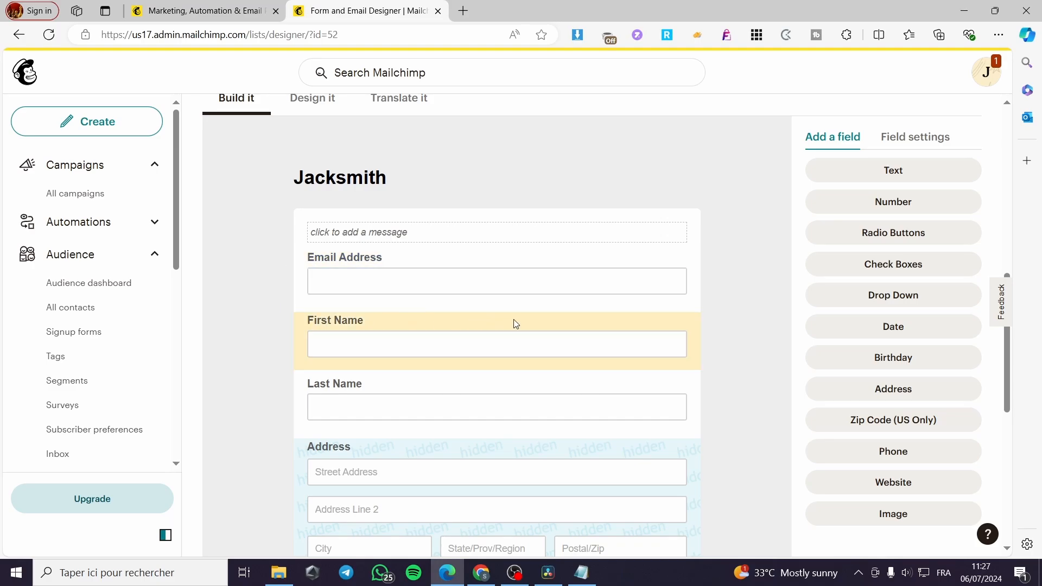
pyautogui.scroll(-1, 515, 321)
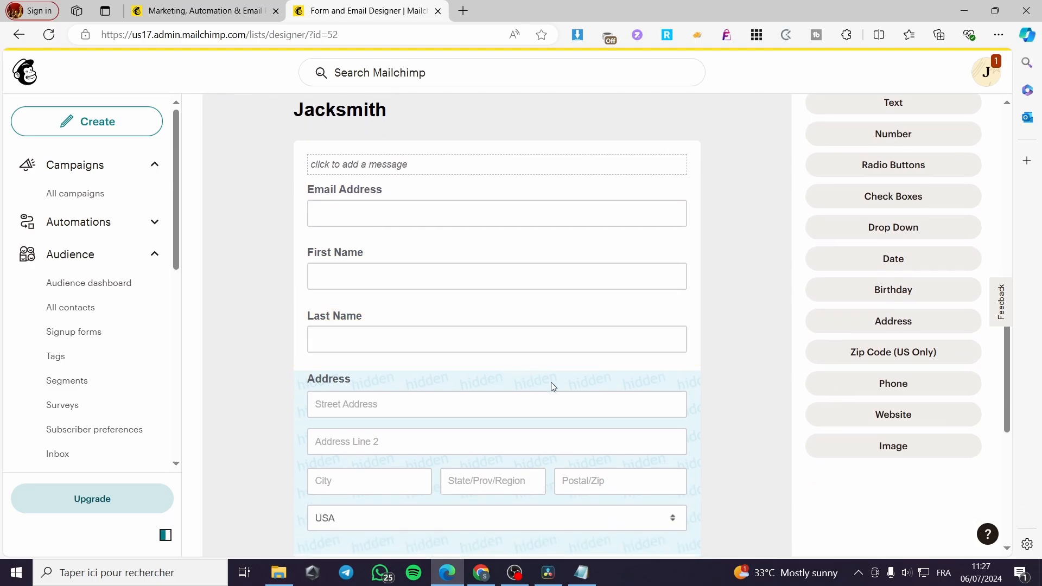
pyautogui.scroll(-1, 552, 387)
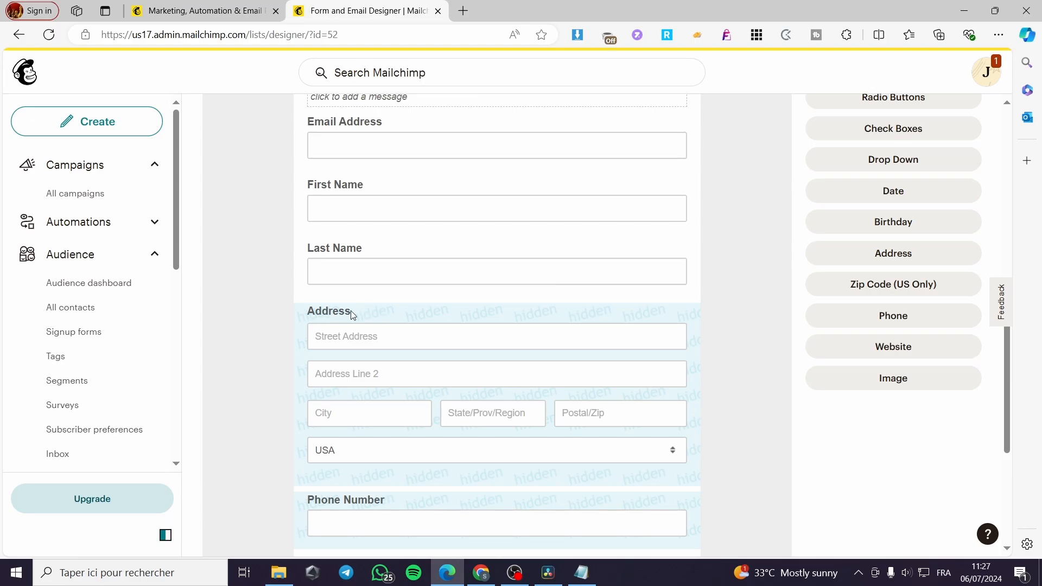
pyautogui.scroll(-2, 410, 314)
pyautogui.scroll(-2, 429, 315)
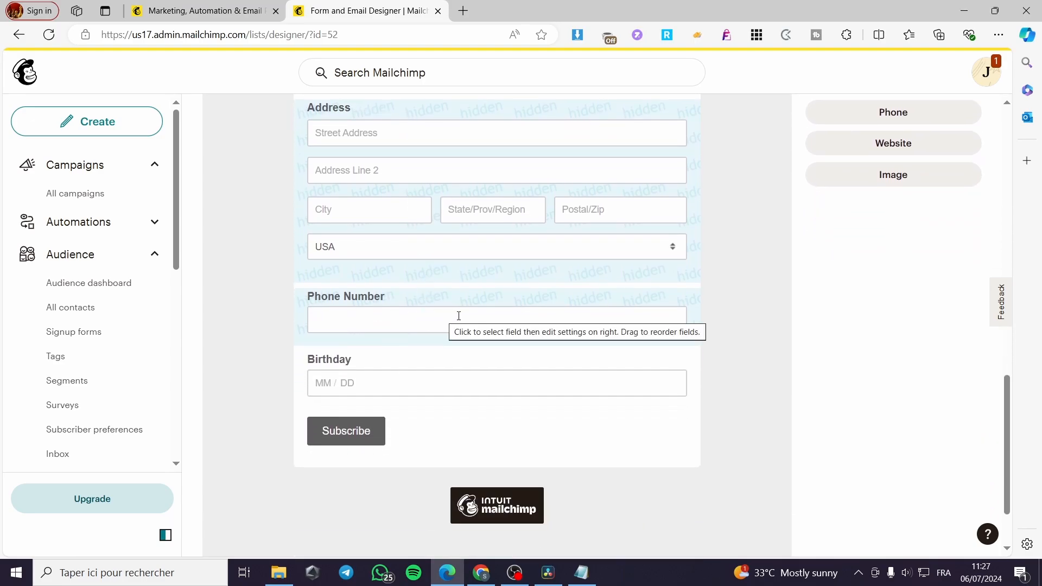
pyautogui.scroll(4, 502, 323)
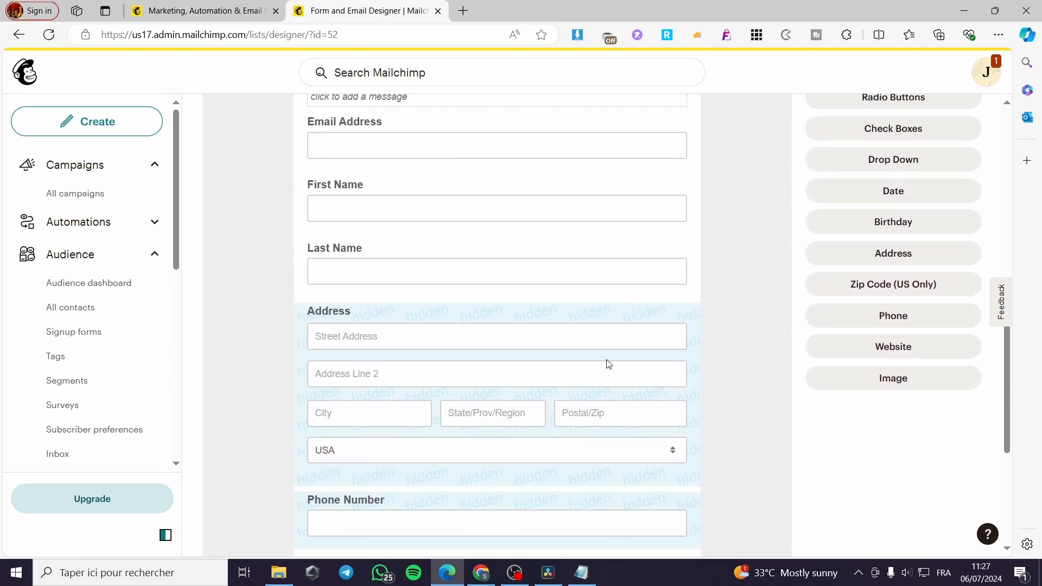
# - Set the signup form's Address field visibility to Visible and save the field
pyautogui.click(637, 320)
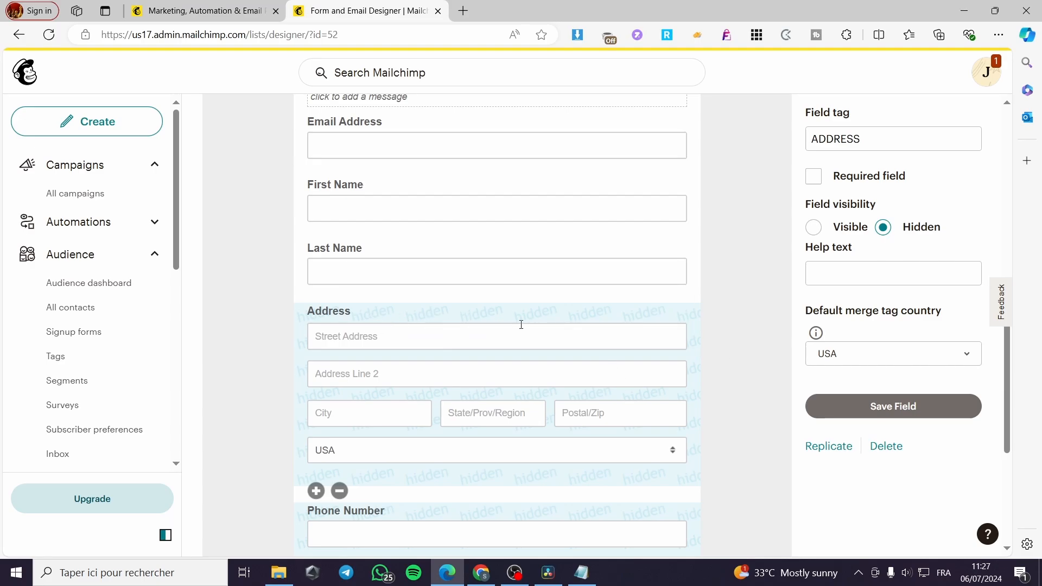
pyautogui.scroll(-3, 469, 378)
pyautogui.scroll(2, 477, 388)
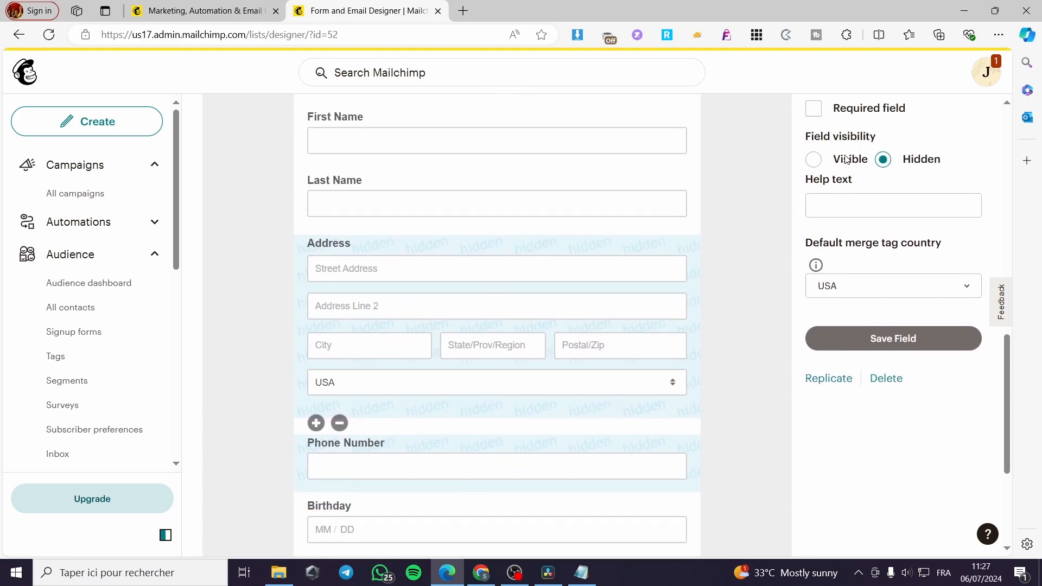
pyautogui.click(814, 160)
pyautogui.click(880, 341)
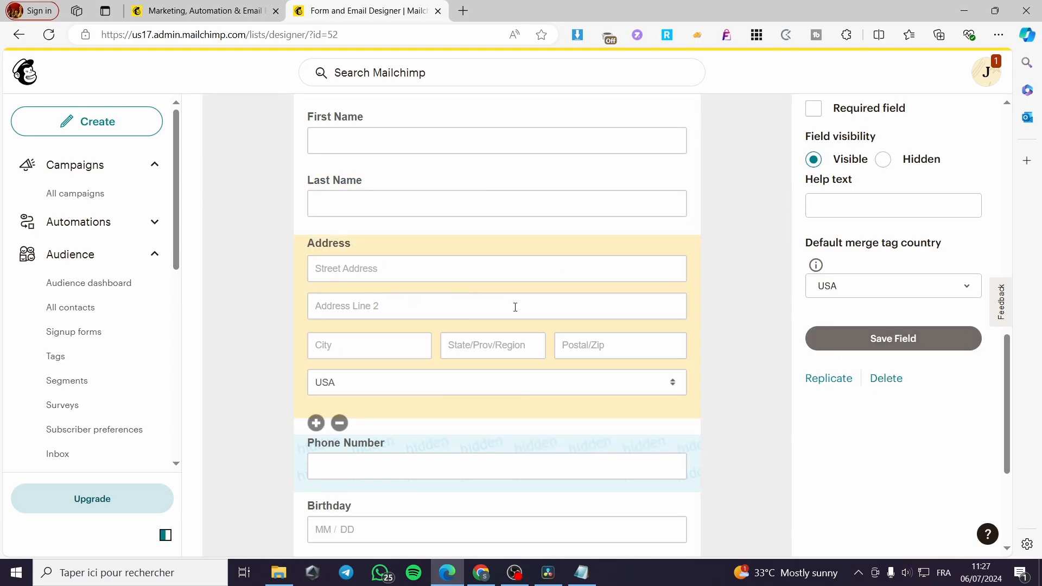
pyautogui.scroll(5, 777, 326)
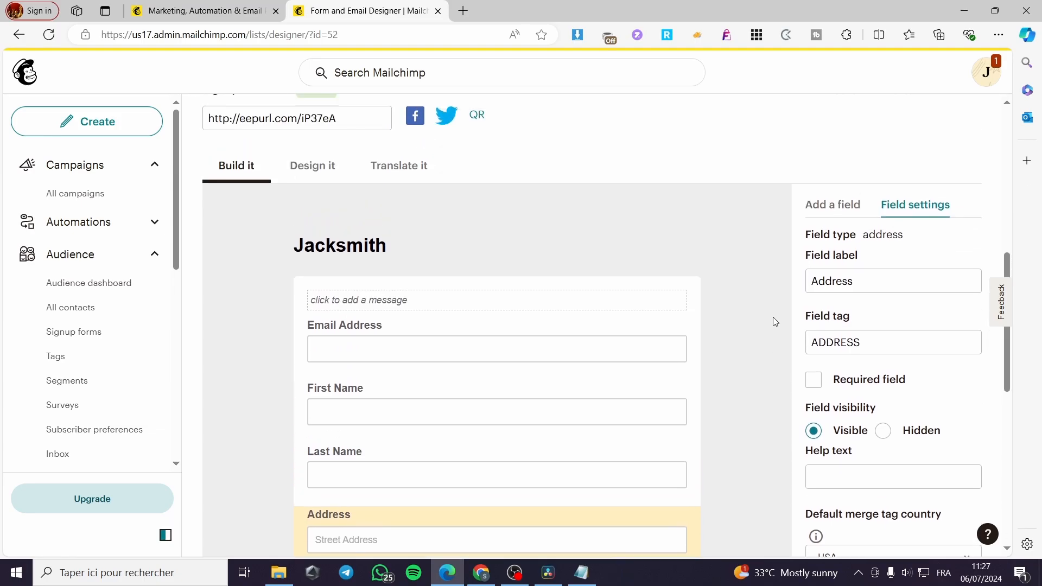
# - Add the help text "Write your email here" to the Email Address field and save the field
pyautogui.scroll(-3, 579, 398)
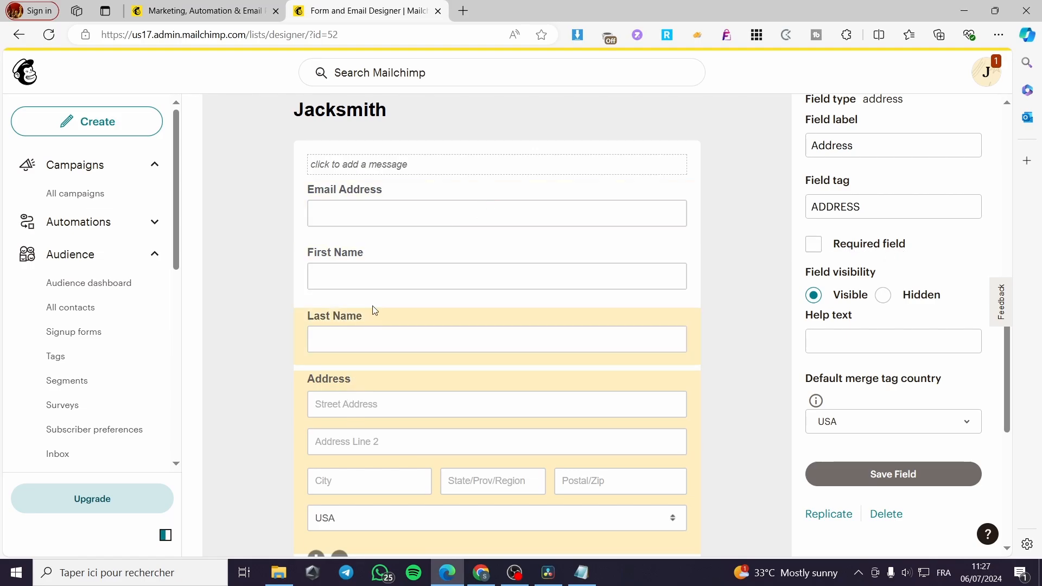
pyautogui.click(403, 199)
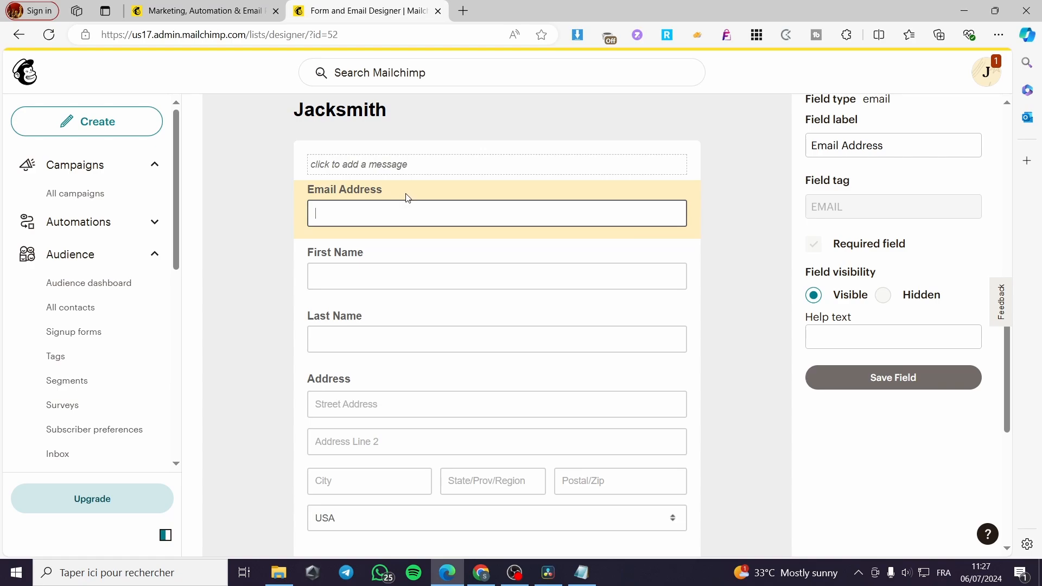
pyautogui.scroll(1, 751, 242)
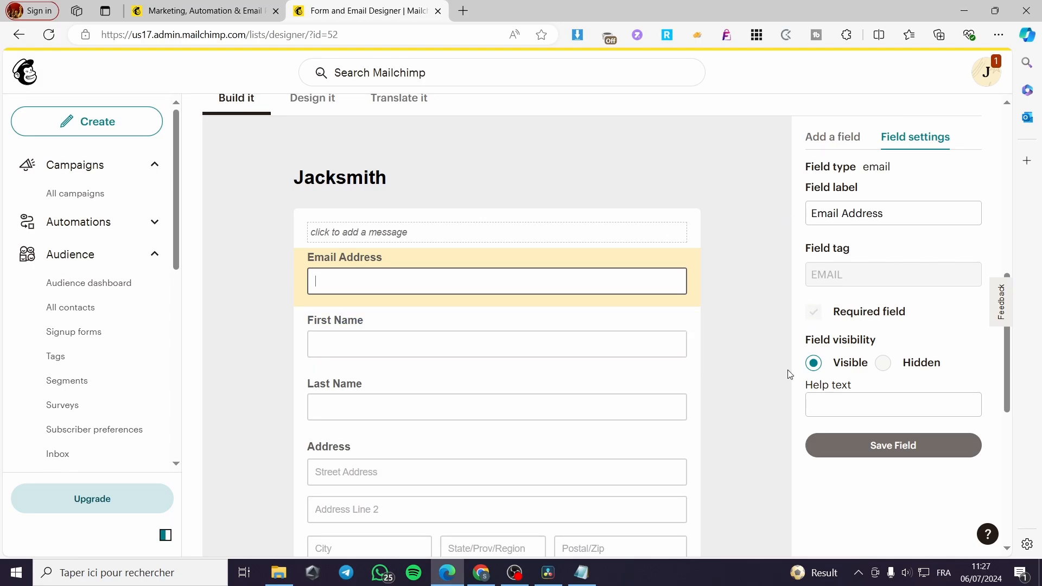
pyautogui.click(838, 407)
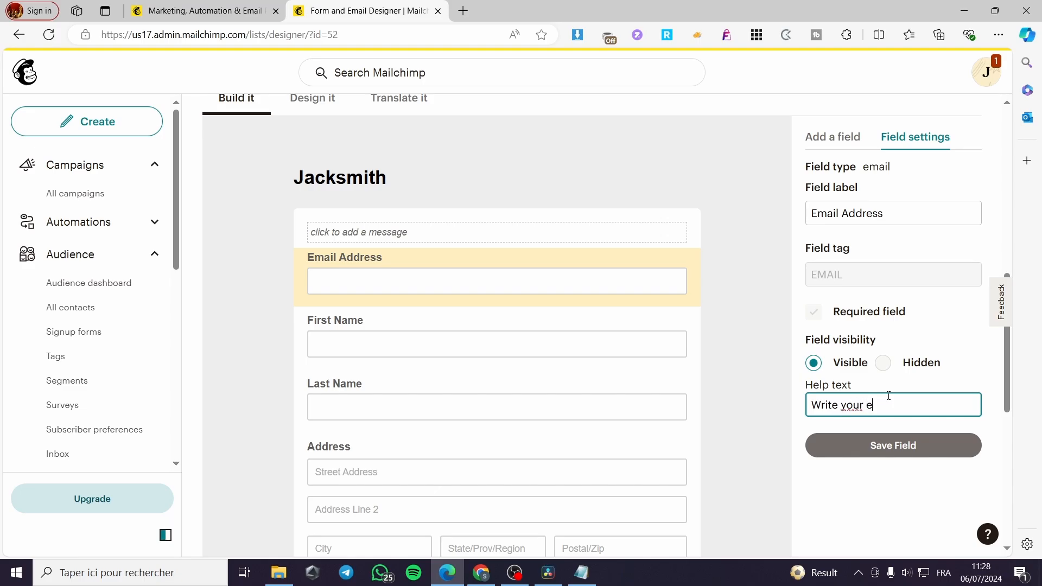
pyautogui.write('go')
pyautogui.press('BackSpace')
pyautogui.press('BackSpace')
pyautogui.click(947, 448)
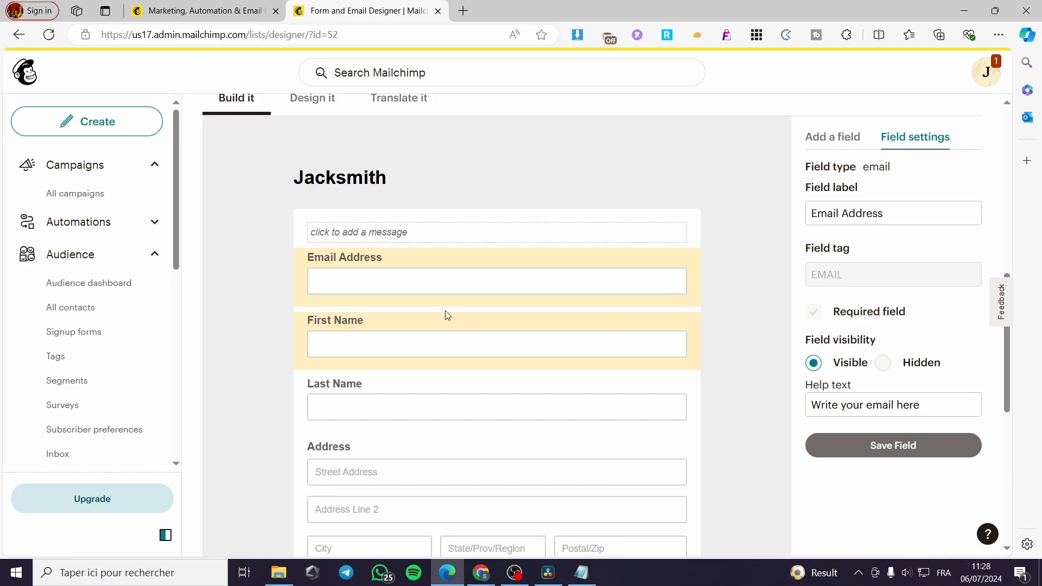
pyautogui.click(448, 316)
pyautogui.click(587, 291)
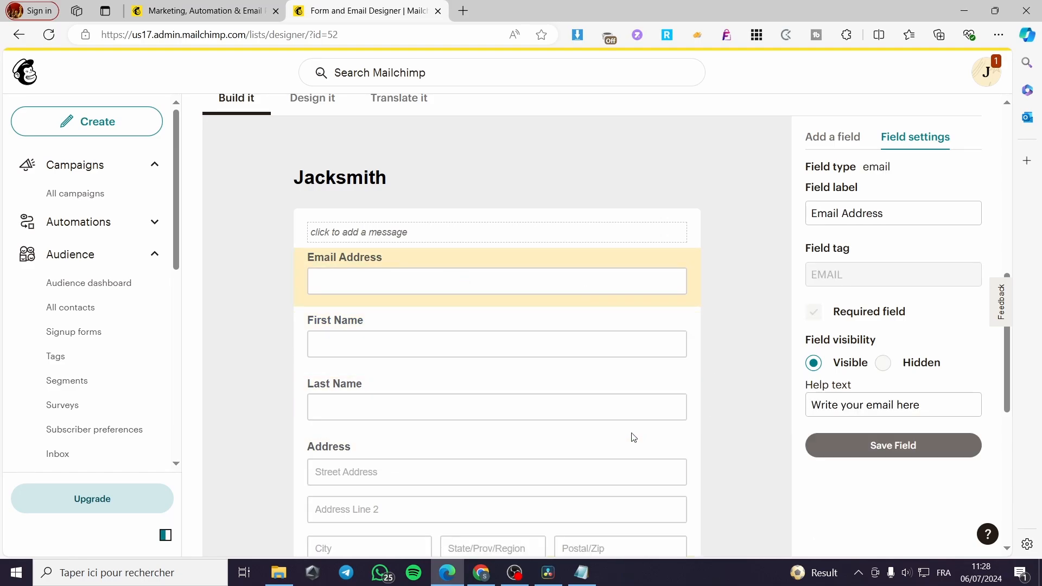
# - Mark the First Name field as required, and save the Last Name field with its visibility set to Visible
pyautogui.scroll(-1, 633, 398)
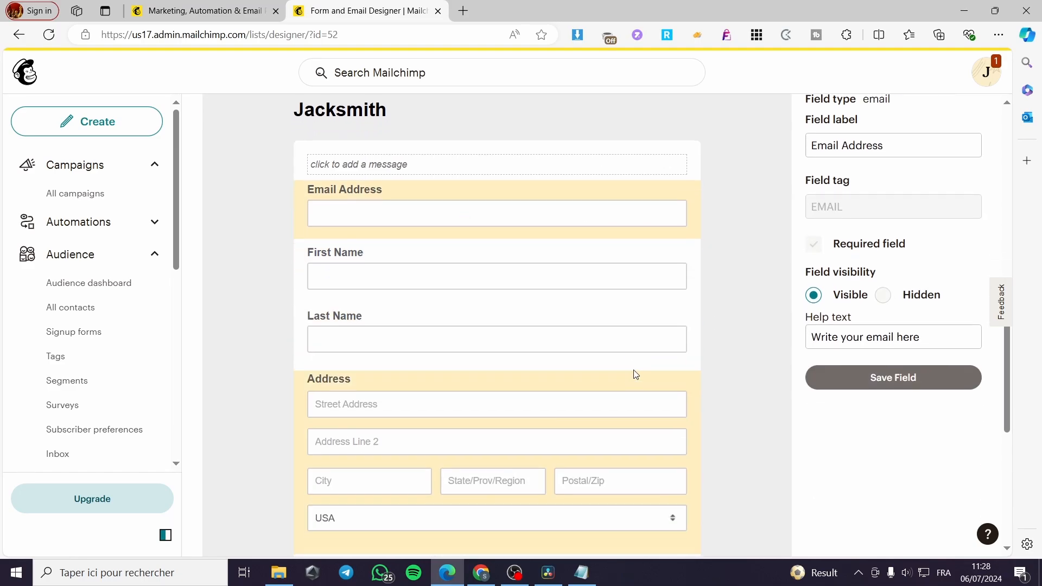
pyautogui.click(620, 288)
pyautogui.click(820, 251)
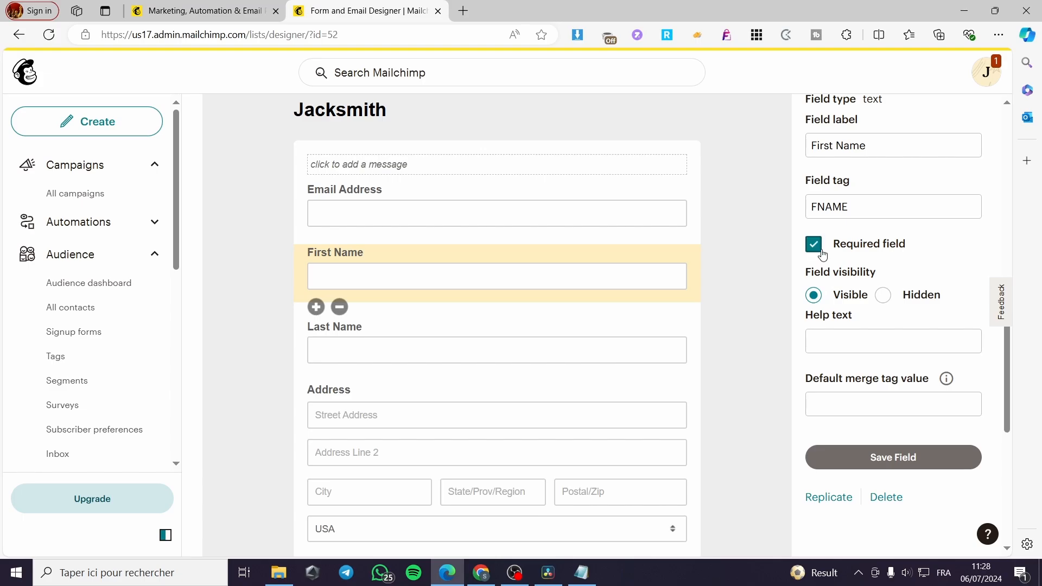
pyautogui.click(513, 338)
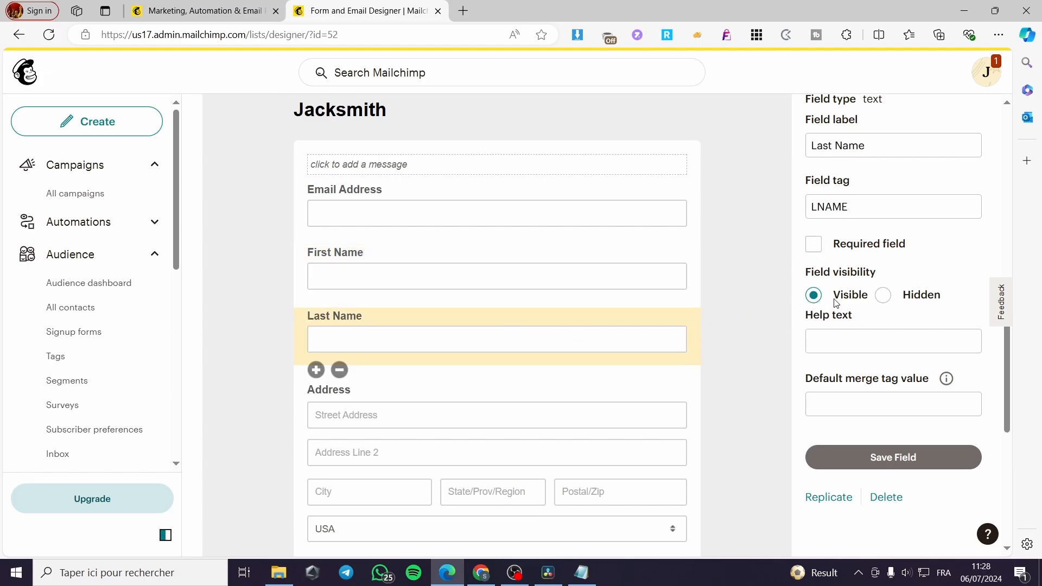
pyautogui.click(879, 461)
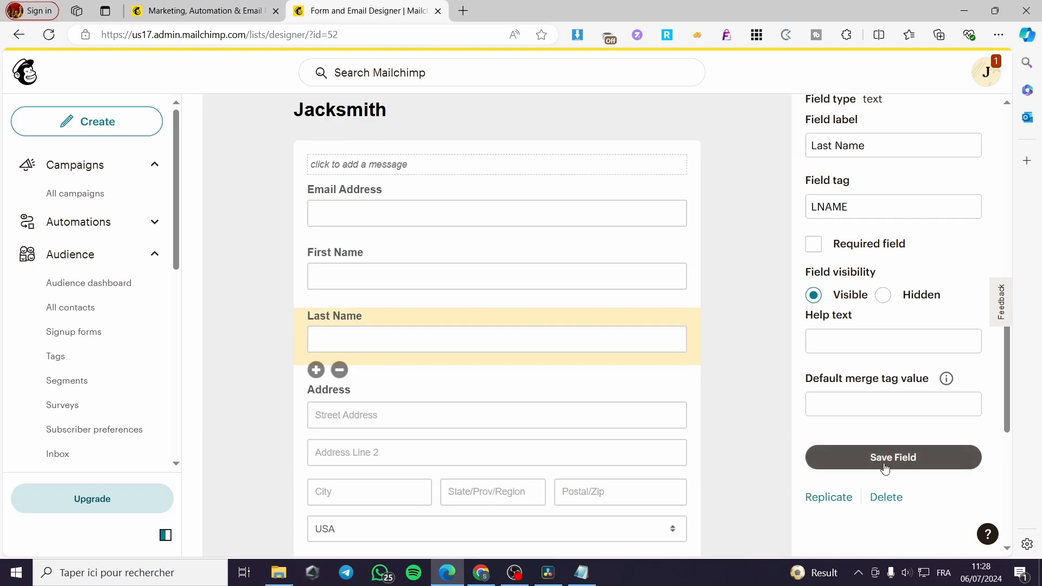
# - Test the form's Subscribe button with all fields left empty and check the fields' response
pyautogui.scroll(-5, 682, 443)
pyautogui.scroll(3, 470, 482)
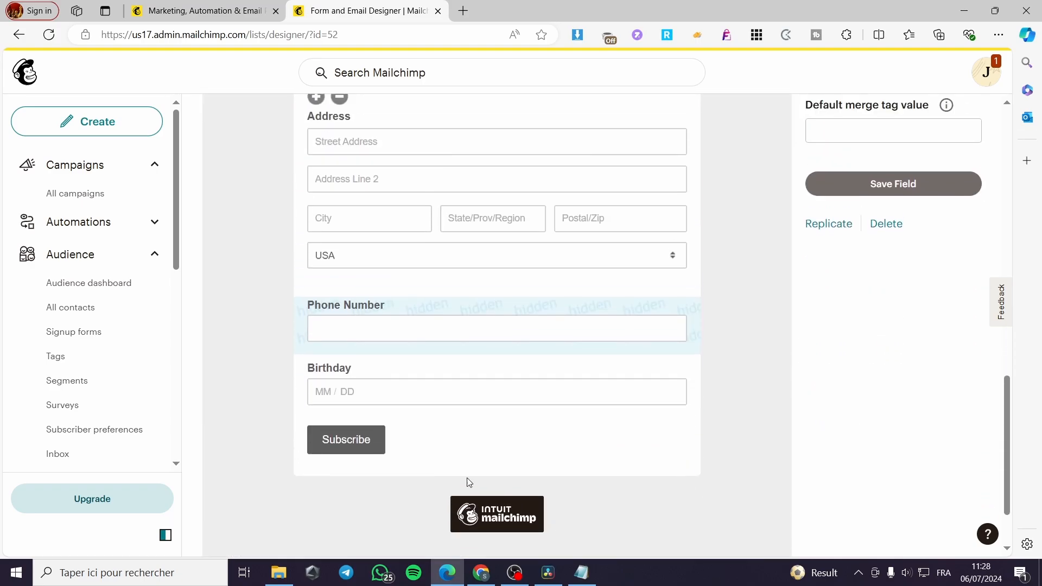
pyautogui.scroll(-3, 684, 400)
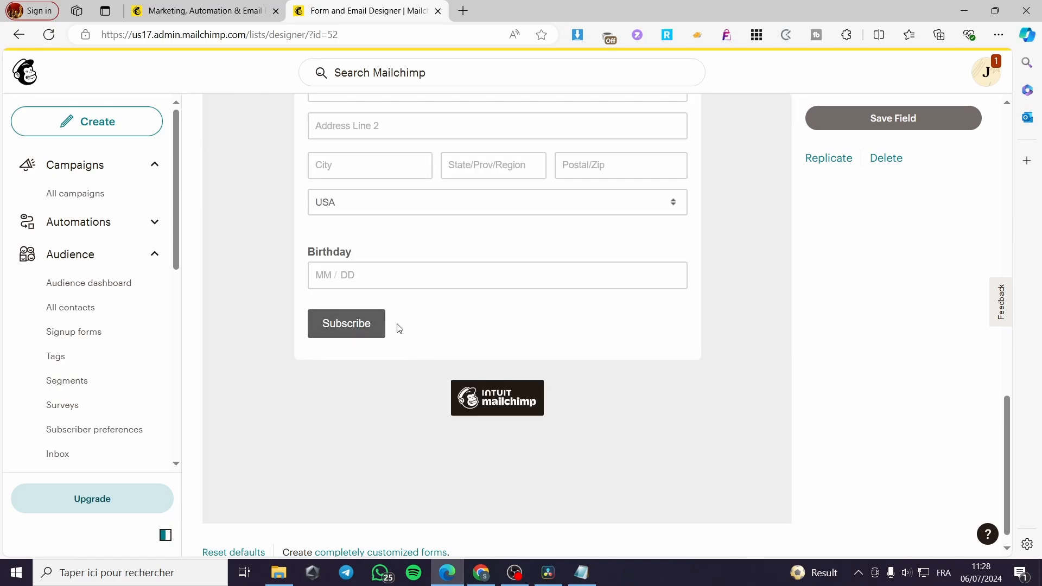
pyautogui.scroll(2, 470, 344)
pyautogui.scroll(1, 470, 343)
pyautogui.click(356, 459)
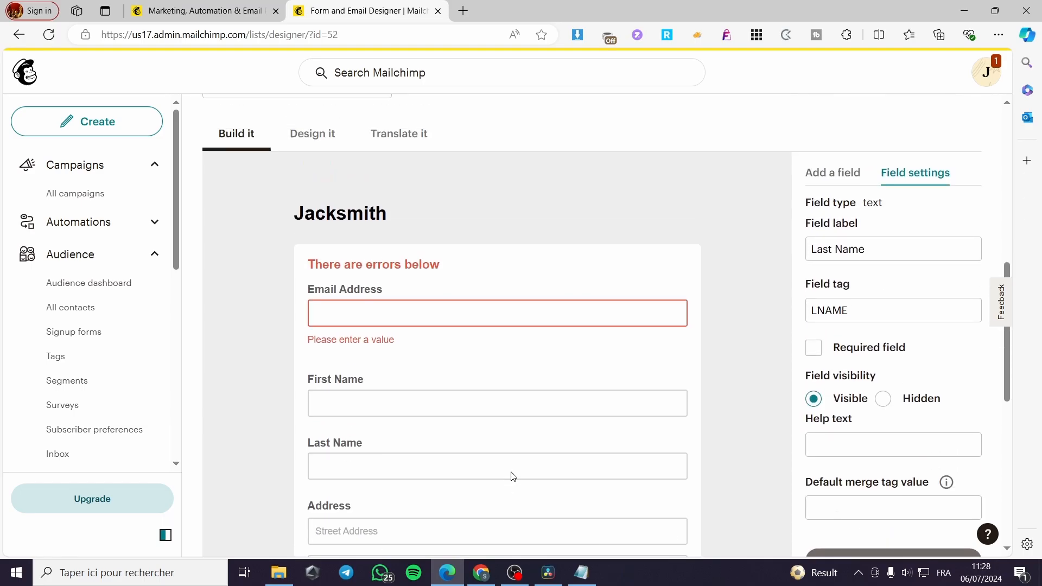
pyautogui.scroll(-3, 591, 463)
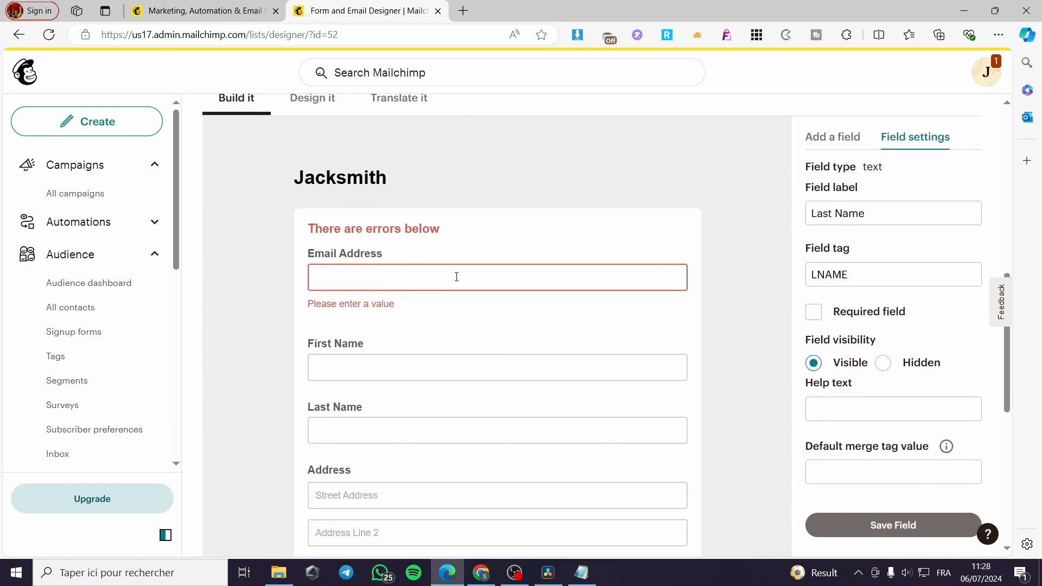
# - Add an Image field to the signup form and check the form's layout
pyautogui.click(844, 140)
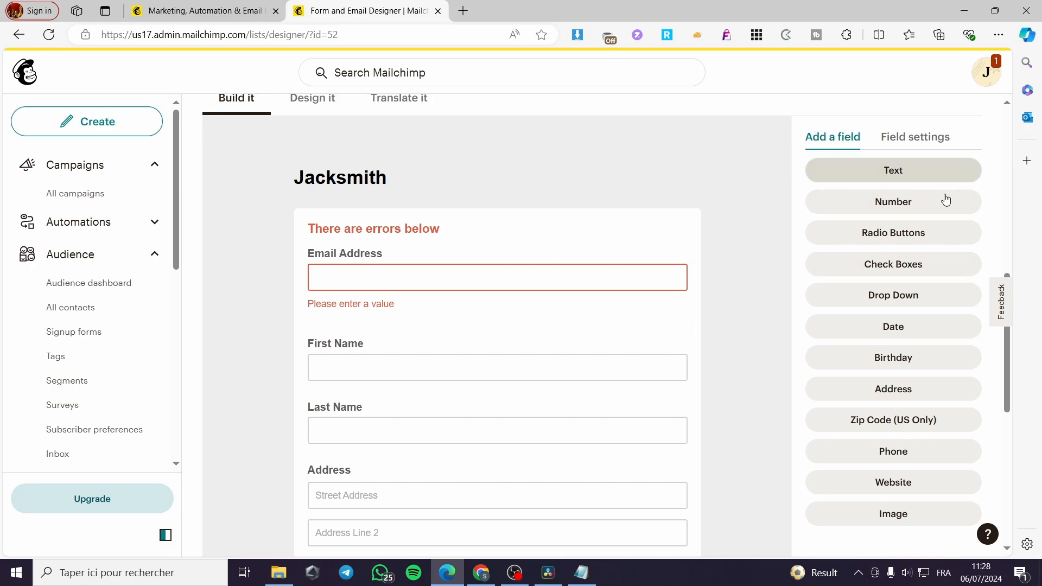
pyautogui.scroll(-1, 947, 201)
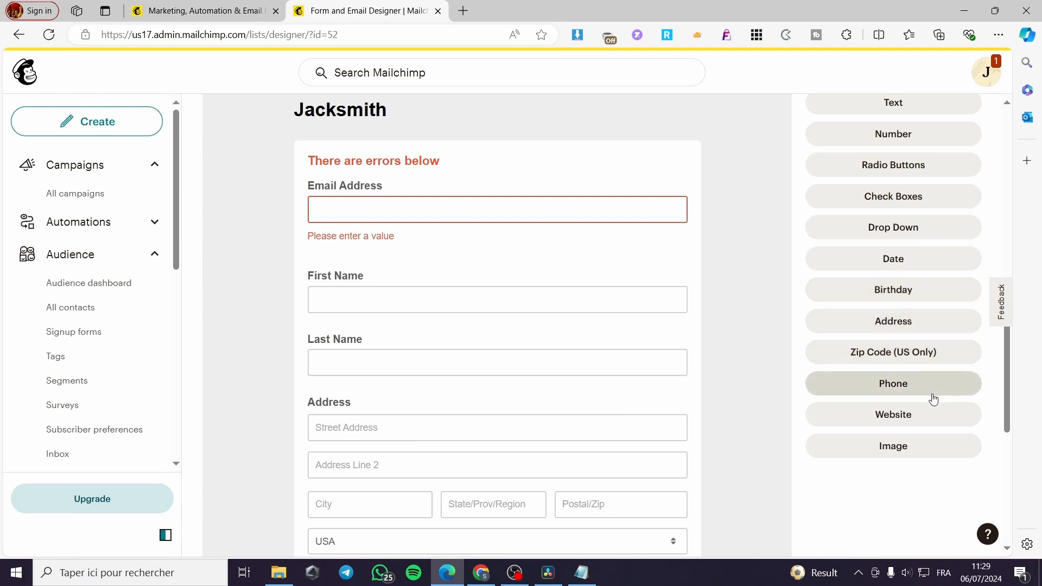
pyautogui.click(914, 454)
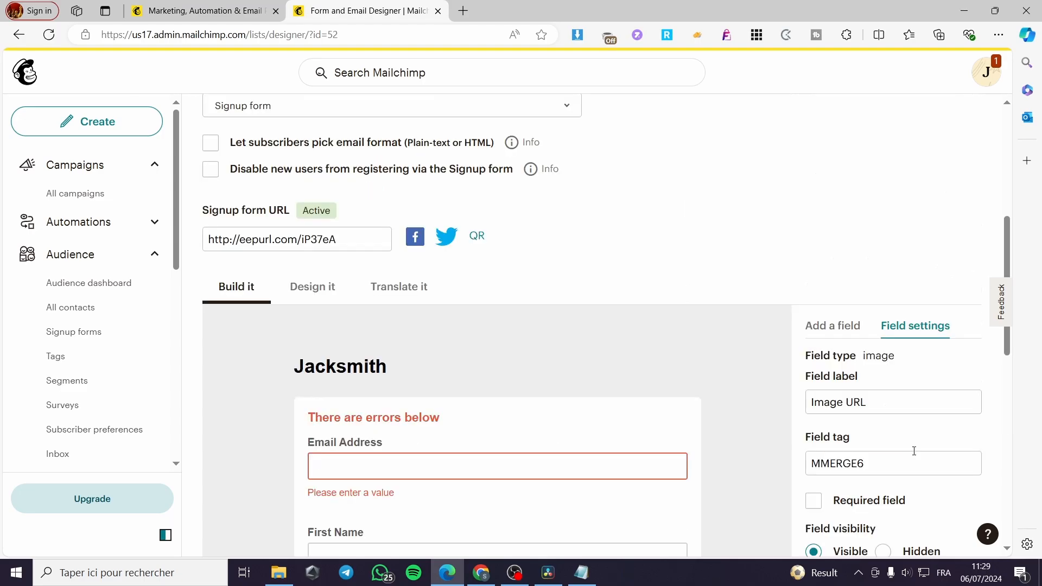
pyautogui.scroll(-9, 677, 361)
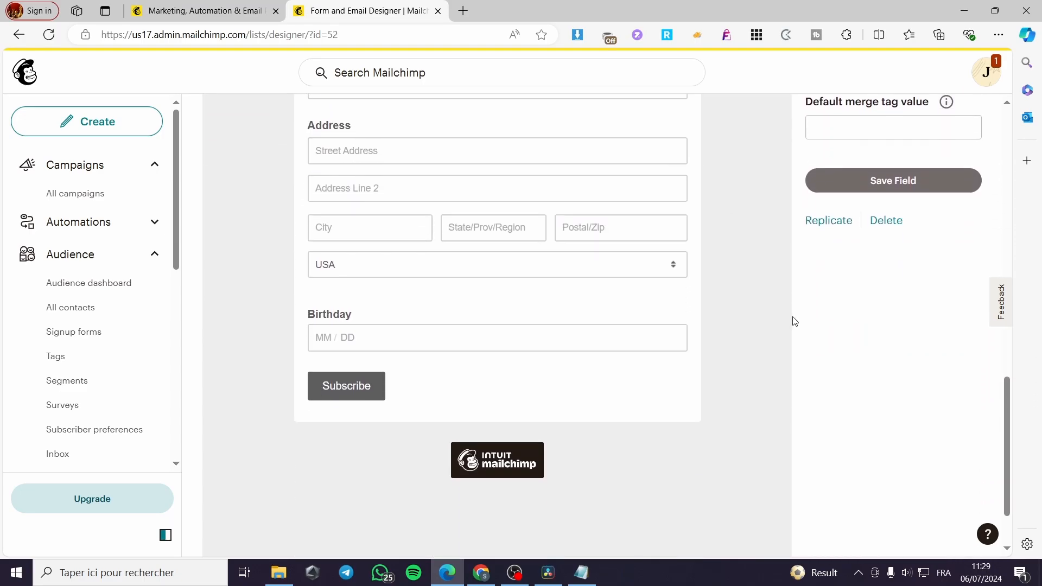
pyautogui.scroll(5, 803, 302)
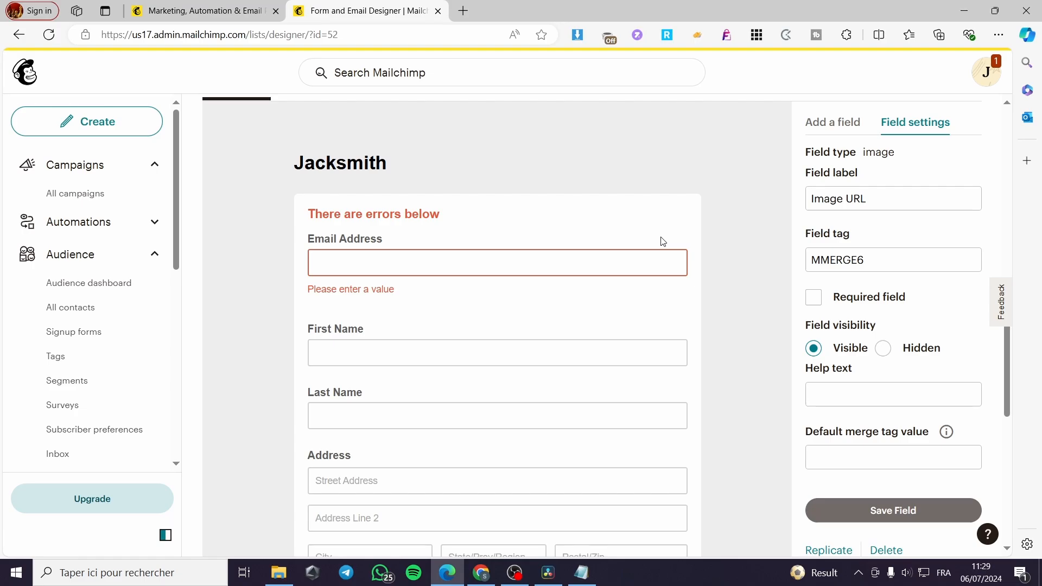
pyautogui.scroll(-5, 728, 309)
pyautogui.scroll(7, 729, 309)
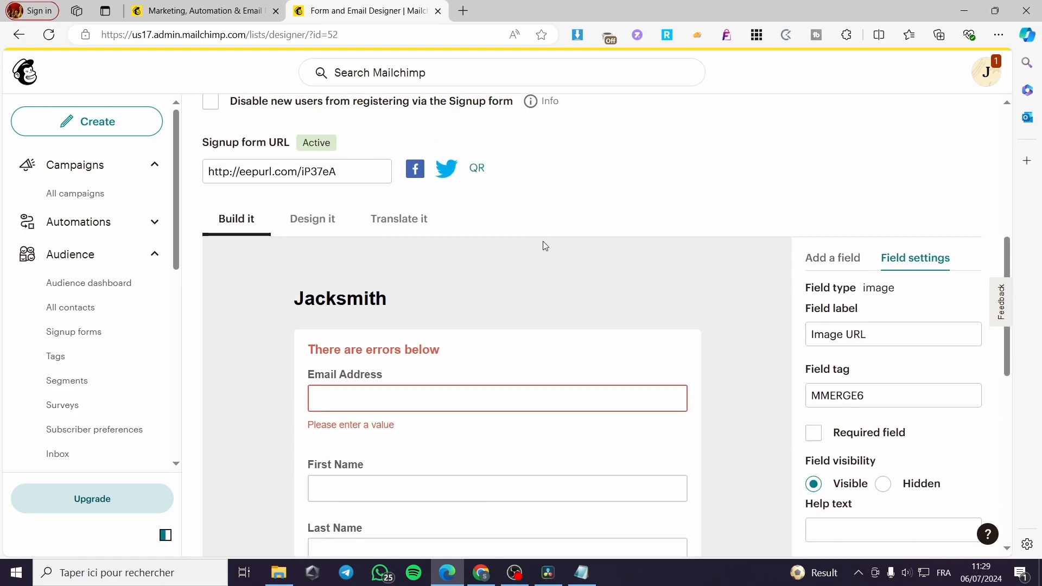
# - Examine the form's design options for Body, Referral badge and Page, including the page's Header and Outer wrapper
pyautogui.click(308, 232)
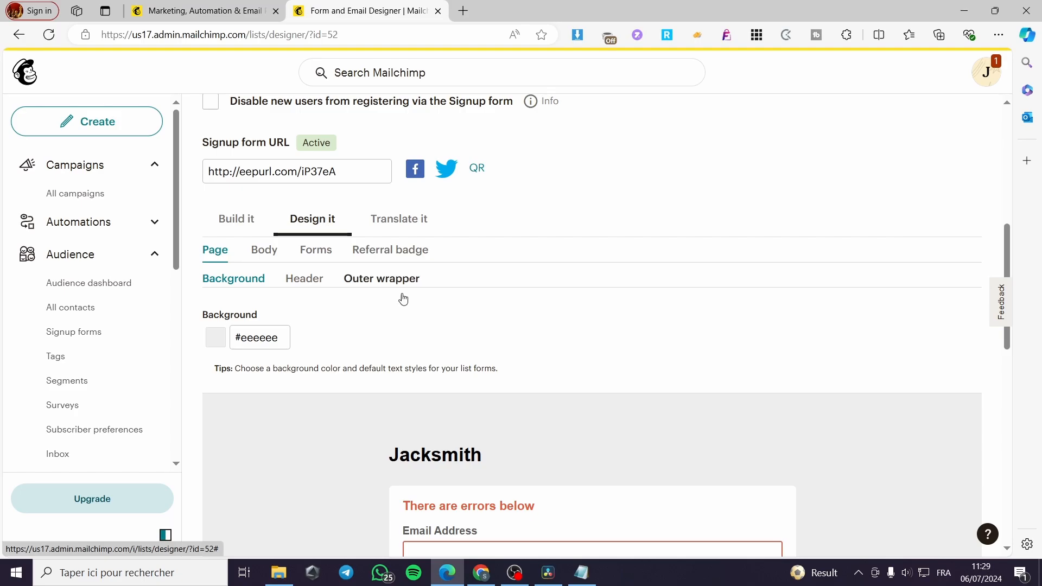
pyautogui.click(269, 254)
pyautogui.click(313, 254)
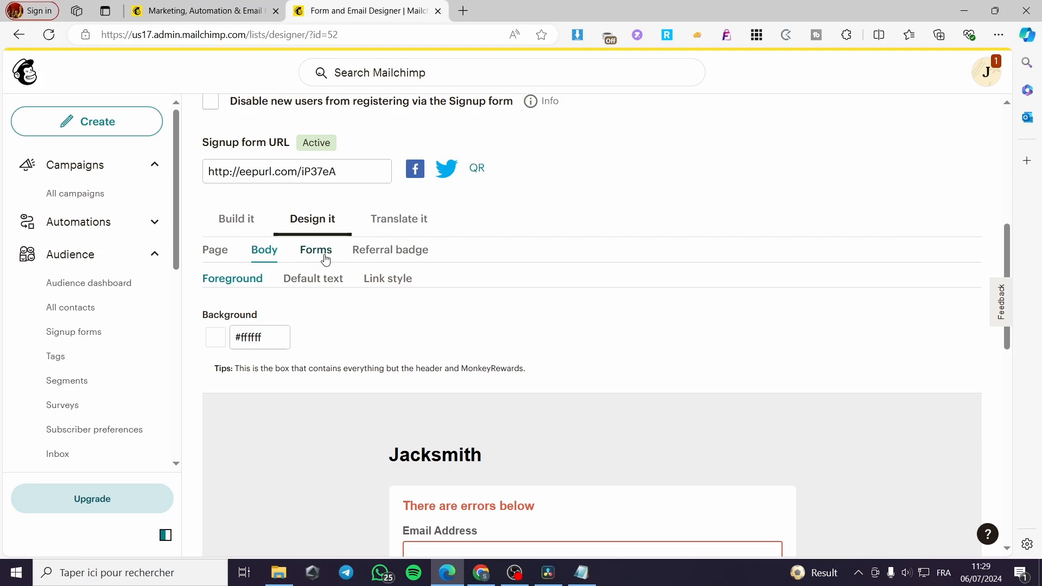
pyautogui.click(398, 258)
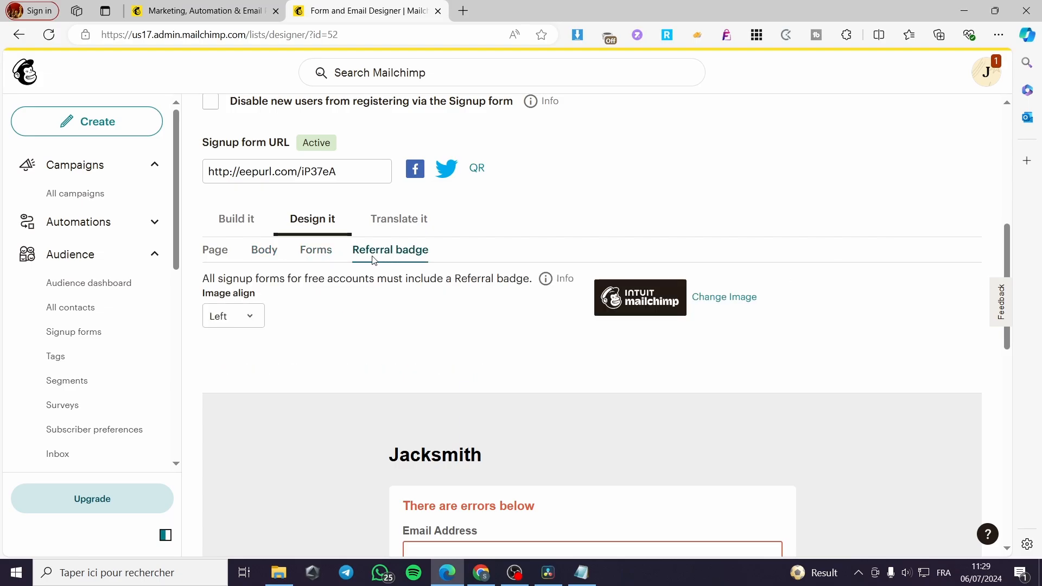
pyautogui.click(221, 259)
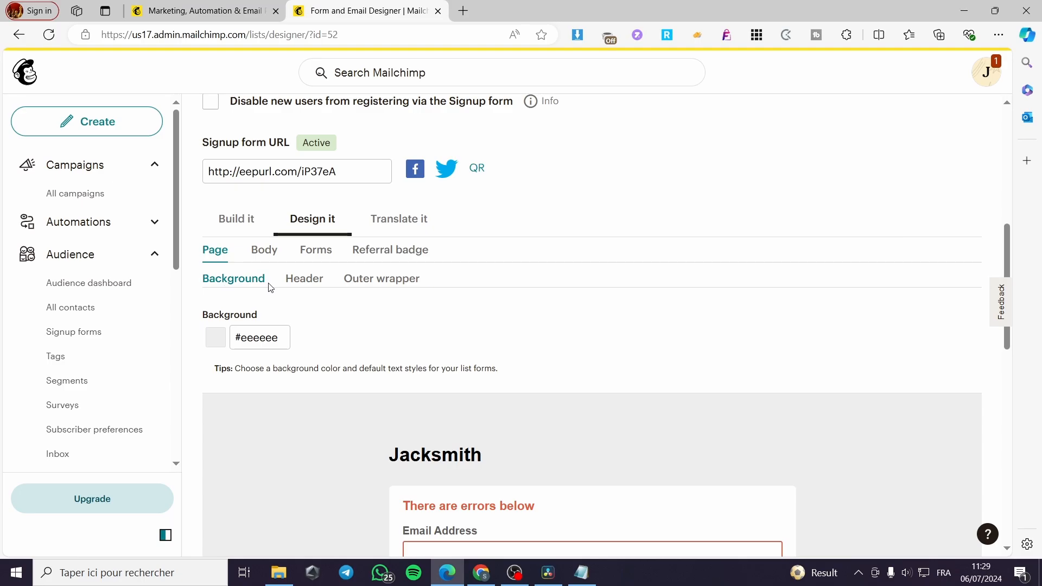
pyautogui.click(312, 287)
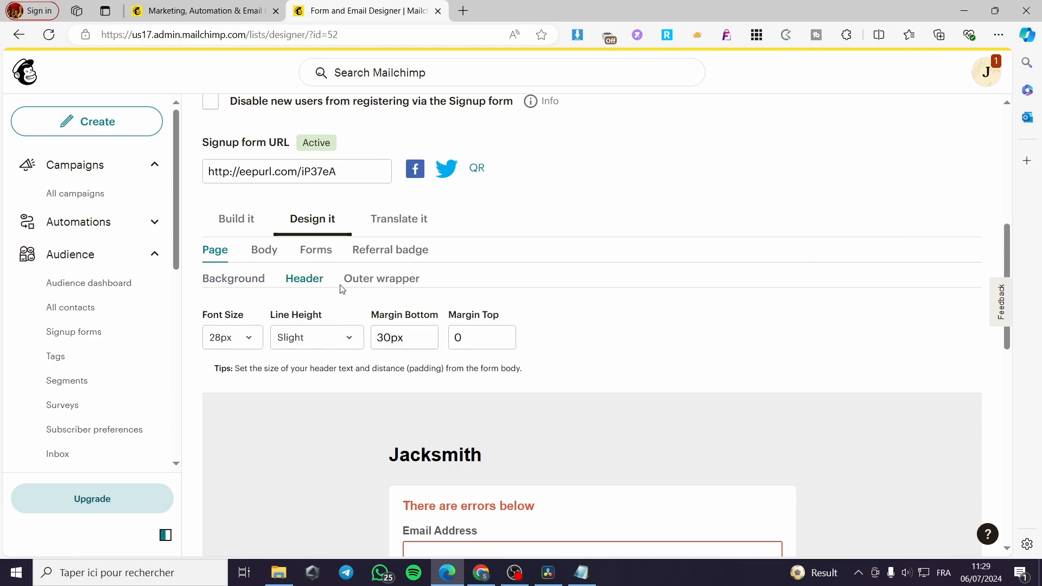
pyautogui.click(369, 283)
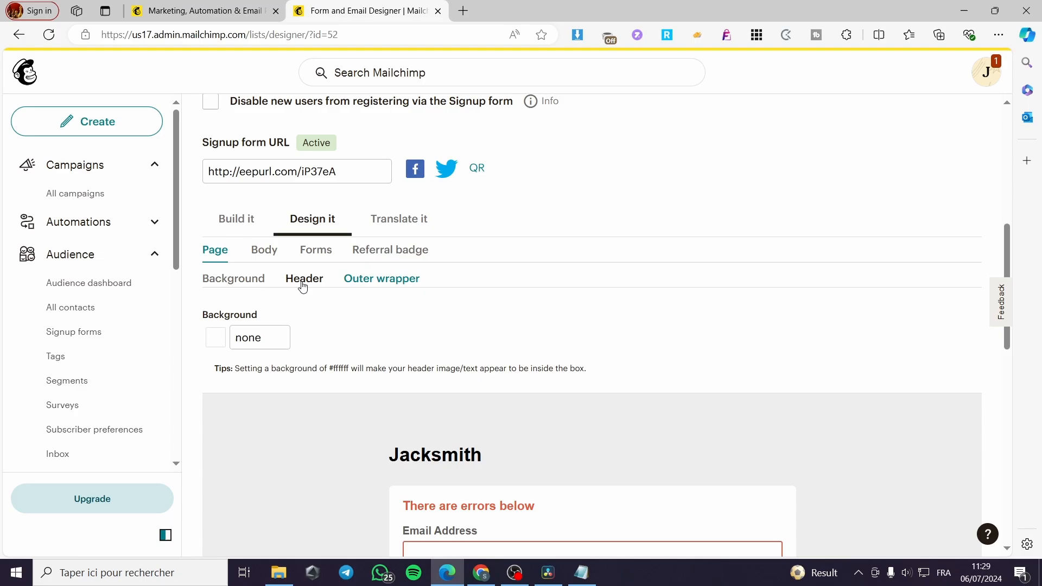
# - Set the page background color of the signup form to the blue #55a9f3
pyautogui.click(249, 288)
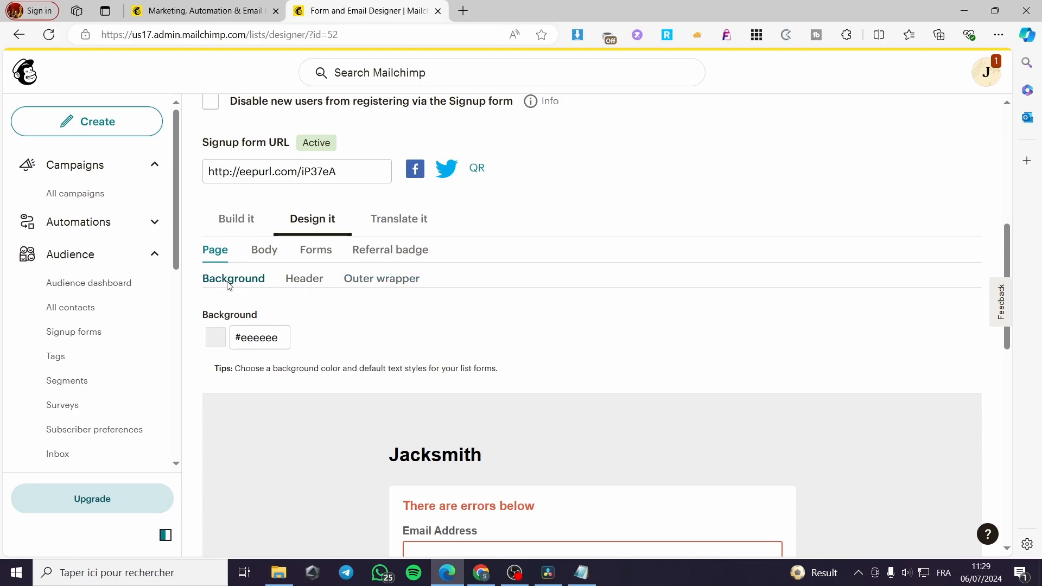
pyautogui.click(278, 338)
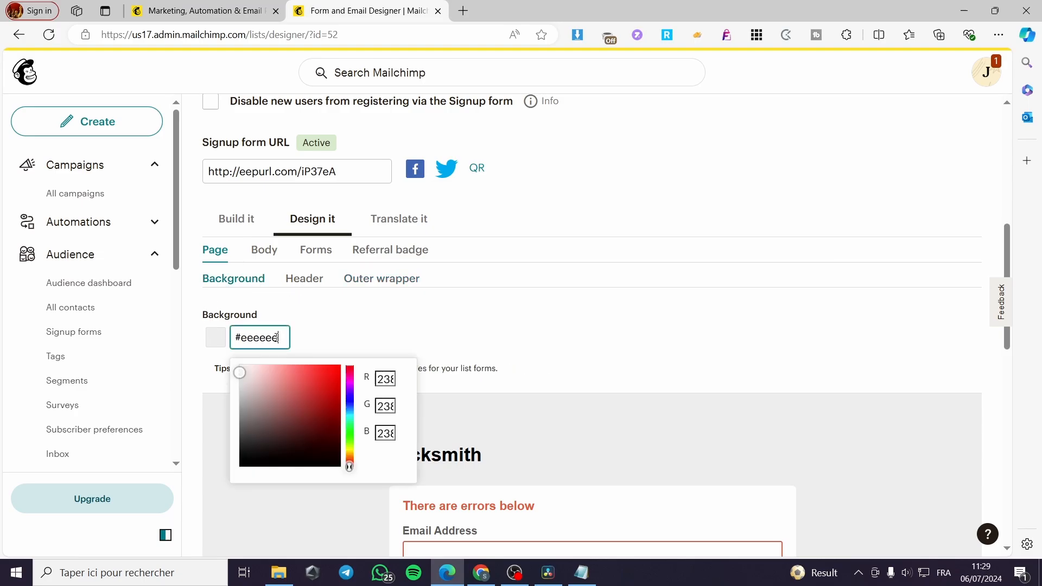
pyautogui.click(349, 408)
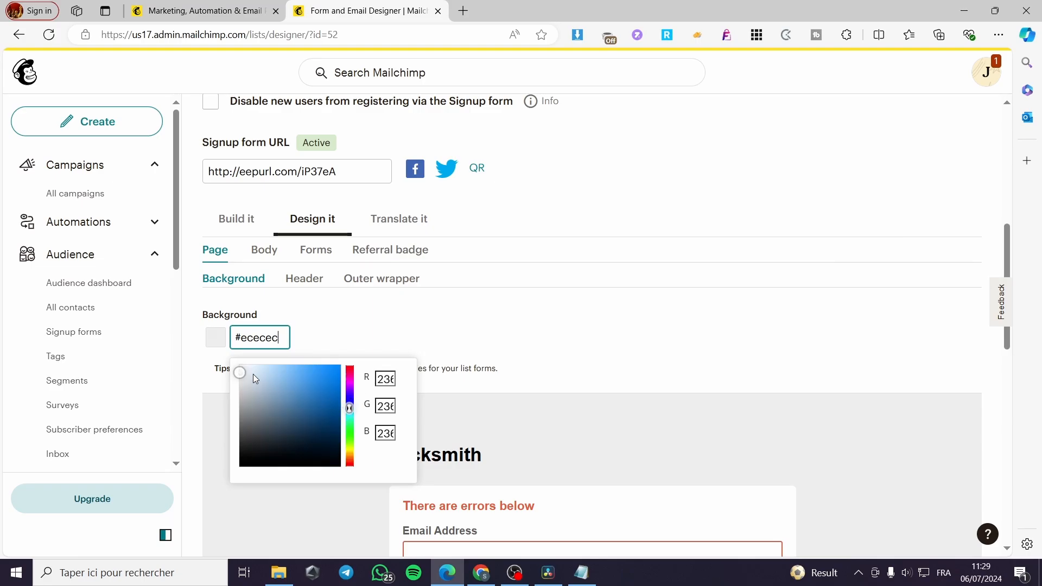
pyautogui.click(279, 373)
pyautogui.moveTo(289, 373); pyautogui.dragTo(304, 367)
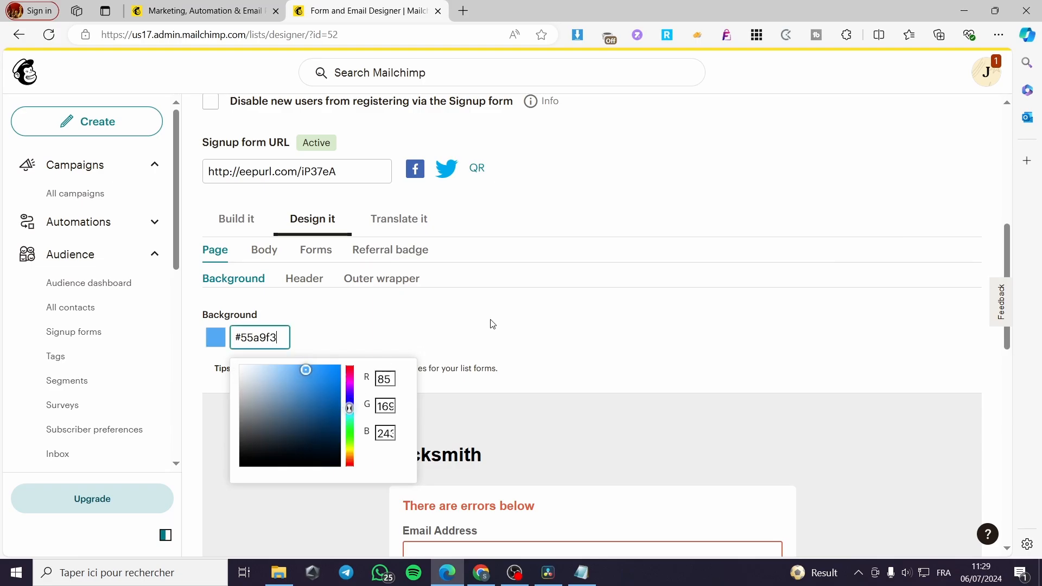
pyautogui.click(338, 332)
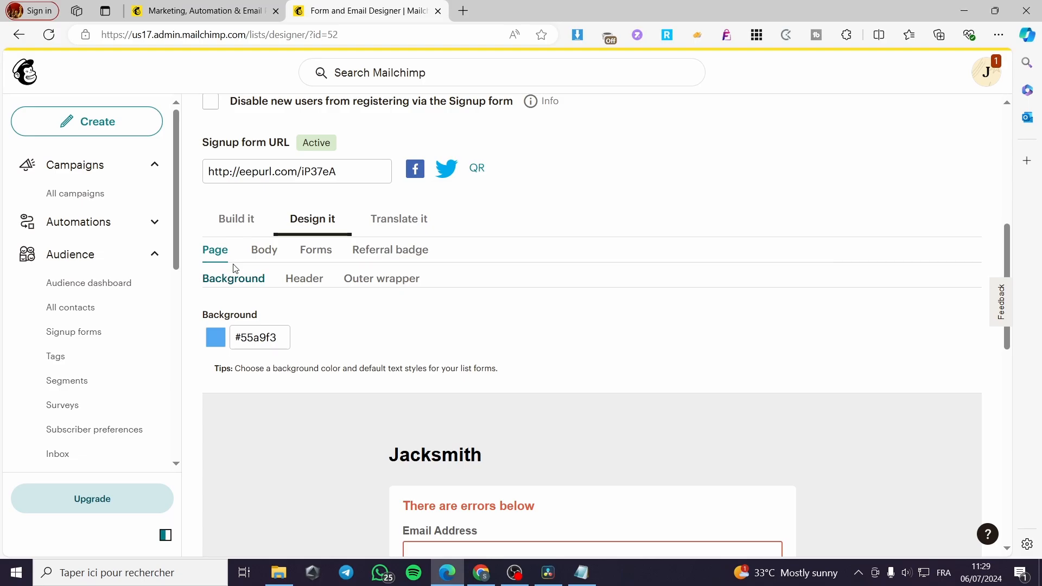
# - Check the form preview down to the referral badge, and open the page's Header design settings
pyautogui.scroll(-6, 602, 388)
pyautogui.scroll(4, 461, 332)
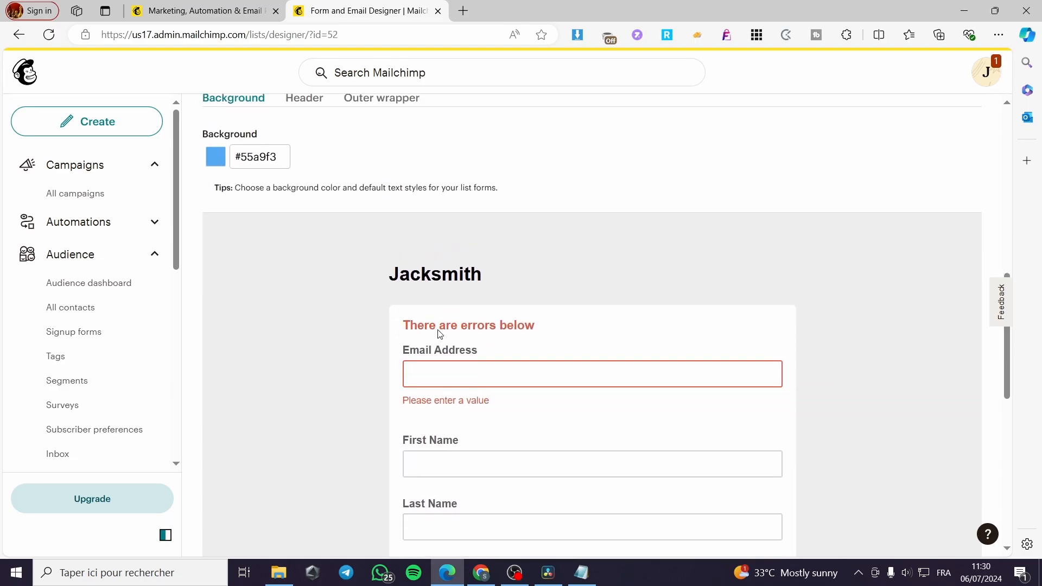
pyautogui.scroll(-8, 663, 421)
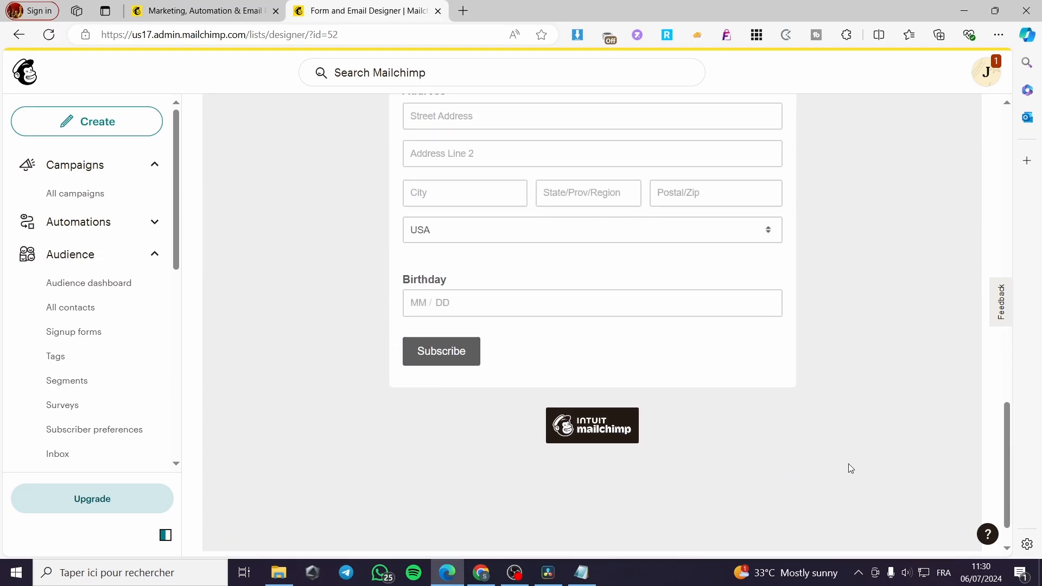
pyautogui.scroll(3, 852, 465)
pyautogui.scroll(6, 854, 462)
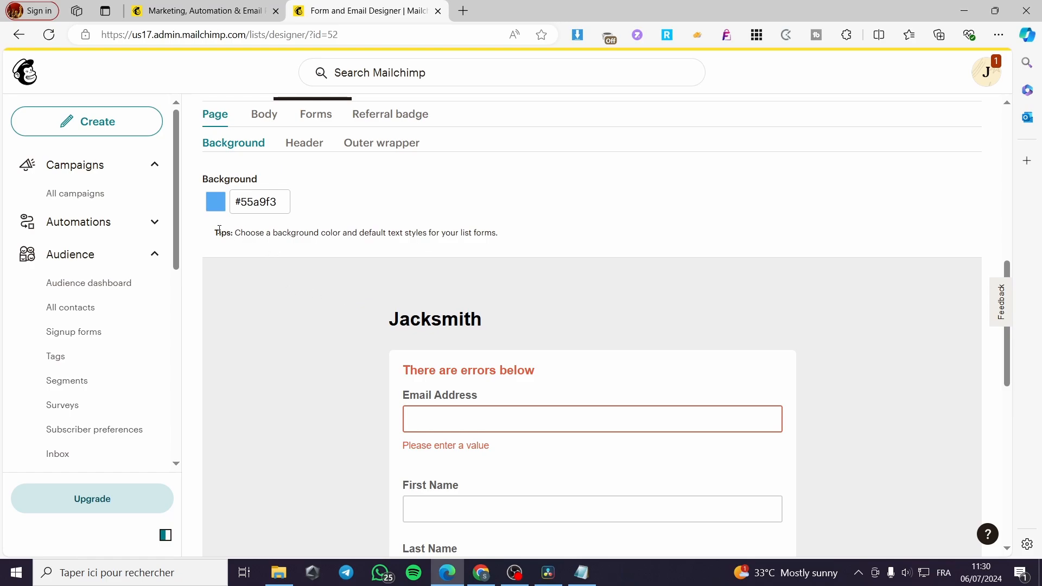
pyautogui.click(290, 147)
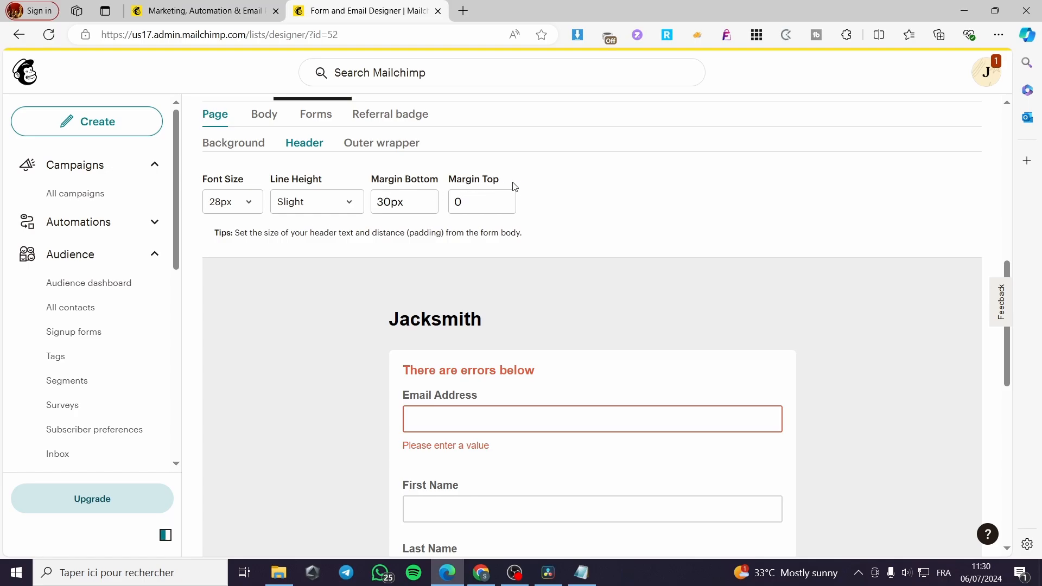
# - Examine the design settings for the page's Outer wrapper, the Body foreground and link style, and the Forms buttons
pyautogui.scroll(3, 481, 191)
pyautogui.click(385, 278)
pyautogui.scroll(-3, 625, 424)
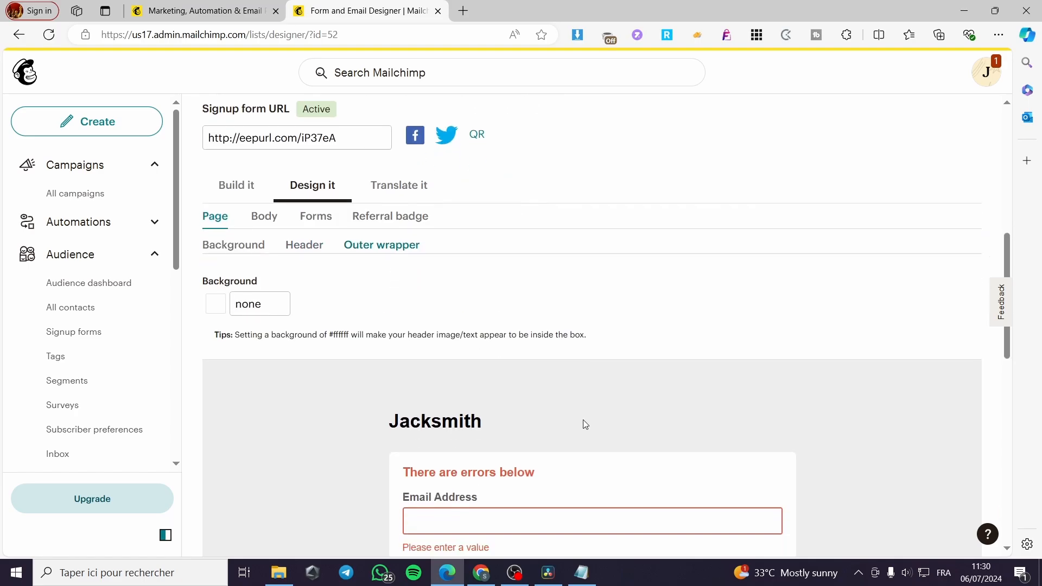
pyautogui.scroll(-5, 625, 392)
pyautogui.scroll(5, 477, 379)
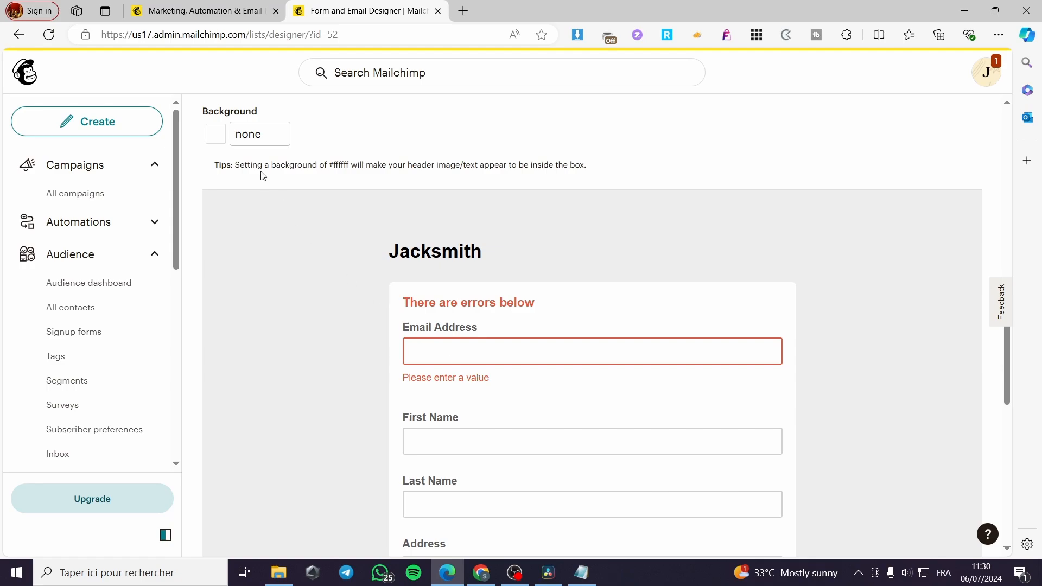
pyautogui.scroll(1, 261, 178)
pyautogui.scroll(1, 316, 203)
pyautogui.click(267, 185)
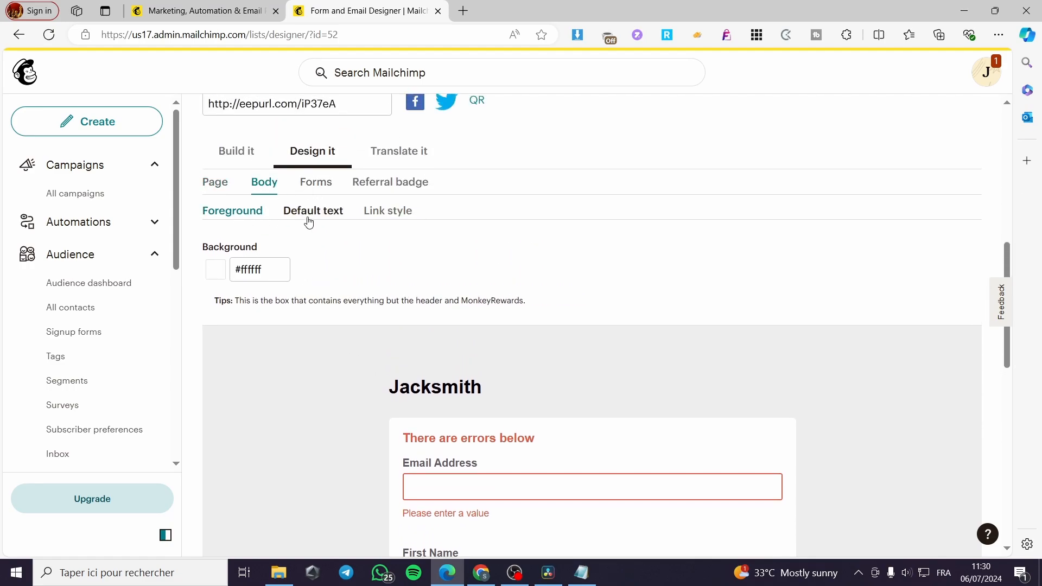
pyautogui.click(403, 221)
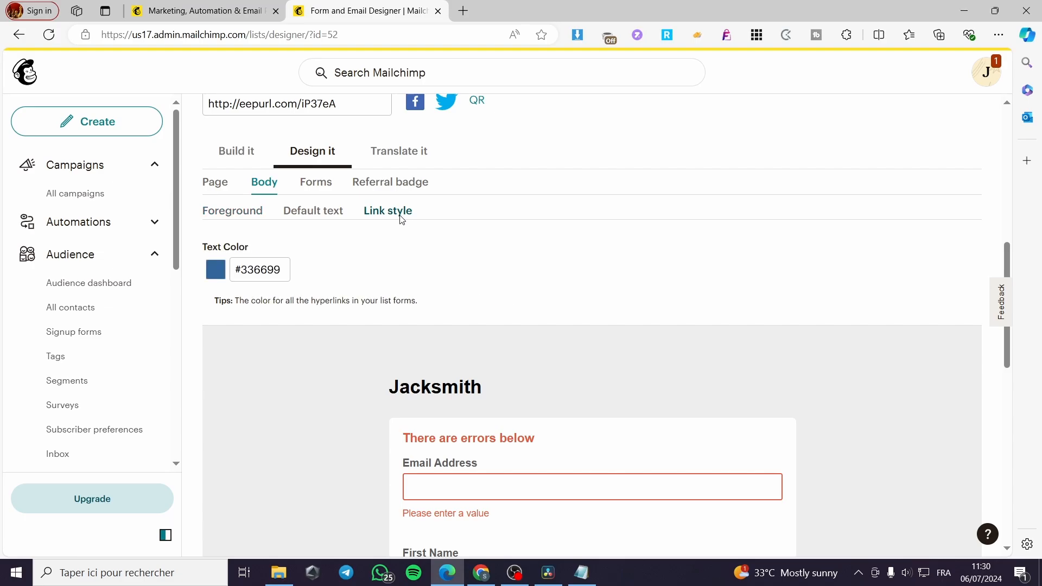
pyautogui.click(322, 185)
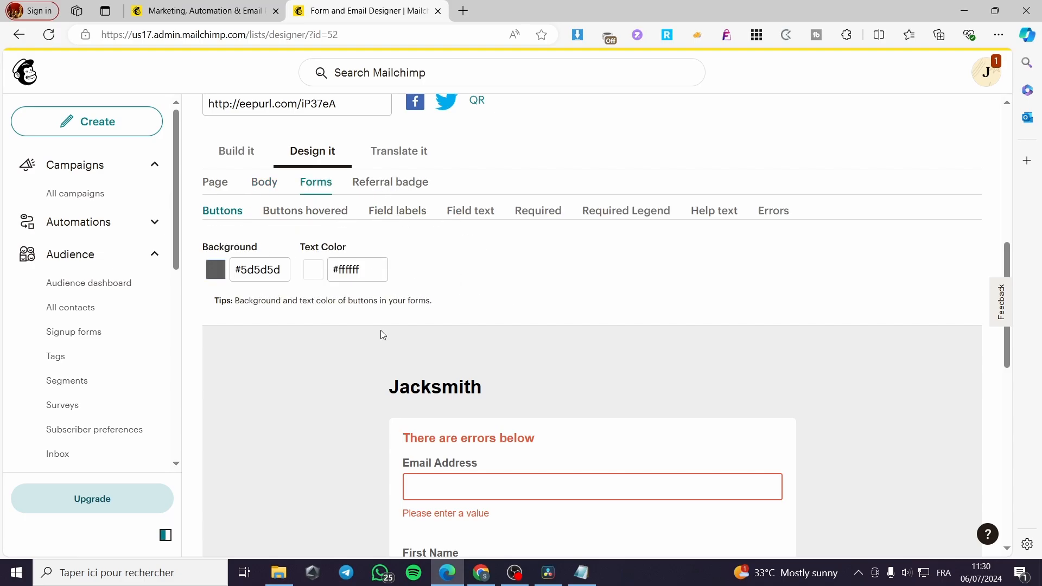
pyautogui.scroll(-10, 463, 353)
pyautogui.scroll(10, 548, 348)
# - Set the referral badge's image alignment to Center and check the badge in the form preview
pyautogui.click(408, 182)
pyautogui.scroll(-10, 679, 316)
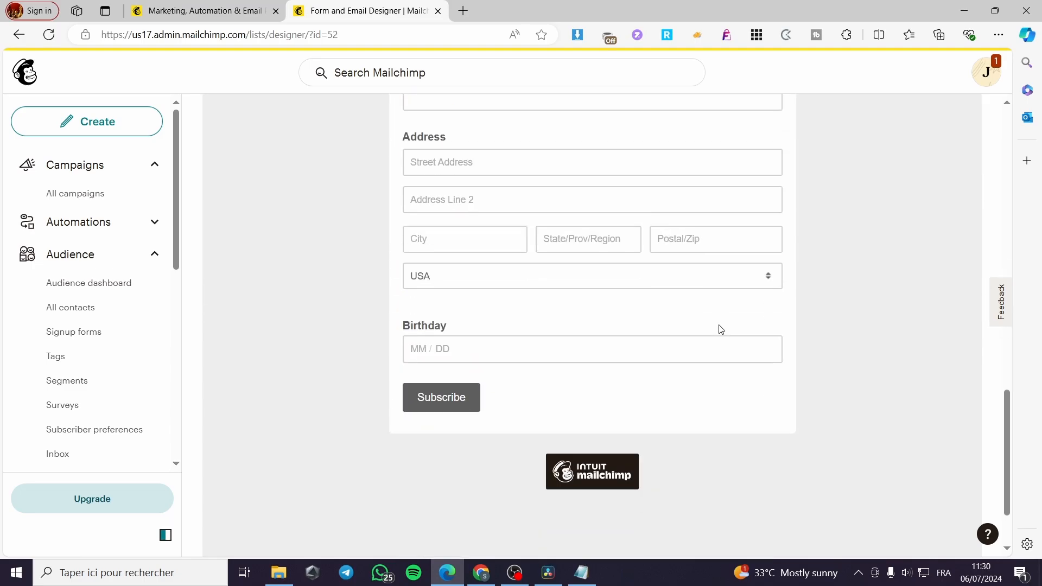
pyautogui.click(439, 398)
pyautogui.scroll(5, 335, 362)
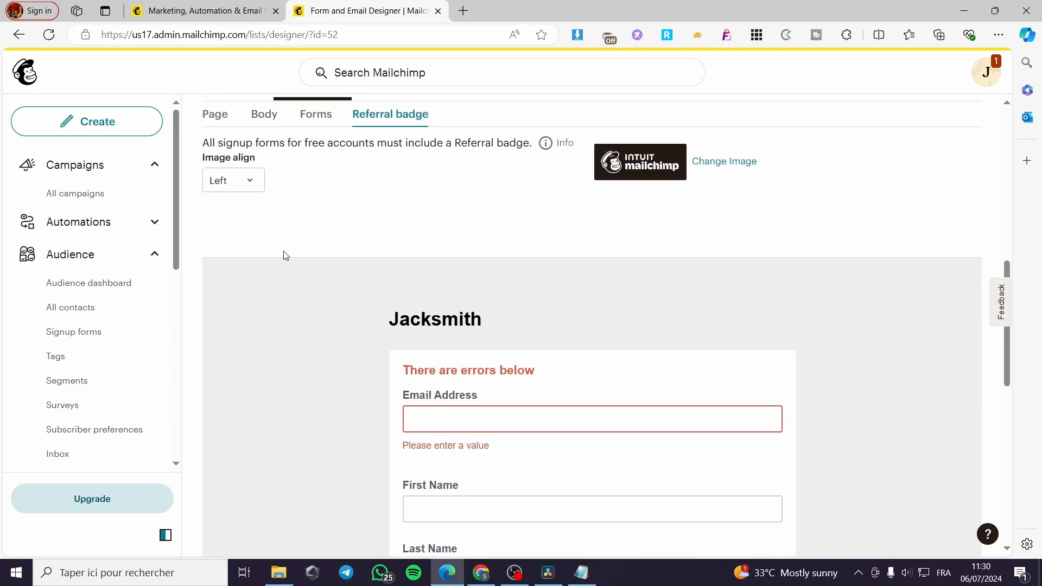
pyautogui.click(253, 186)
pyautogui.click(244, 212)
pyautogui.scroll(-9, 781, 321)
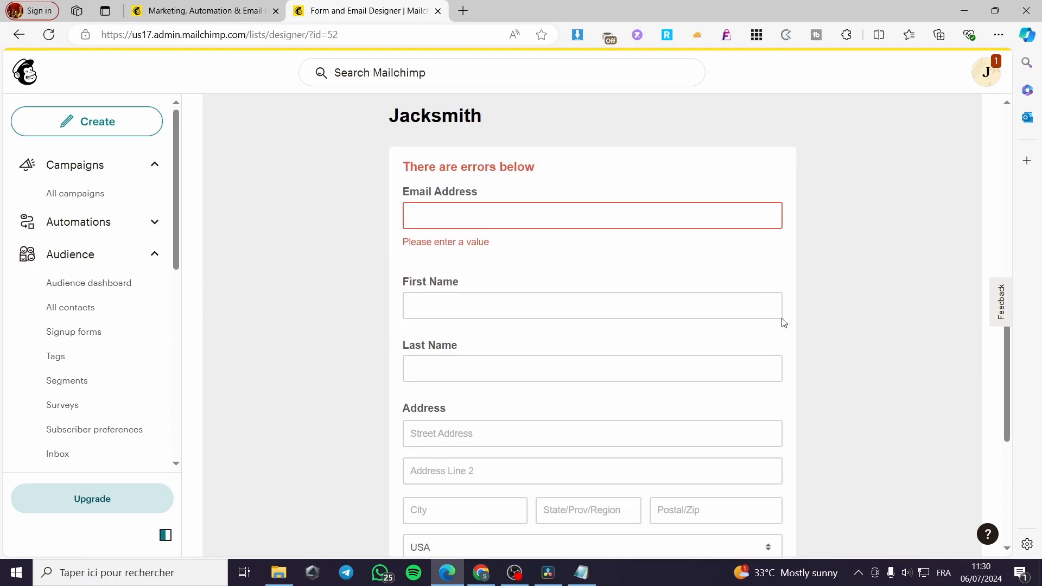
pyautogui.scroll(-1, 832, 356)
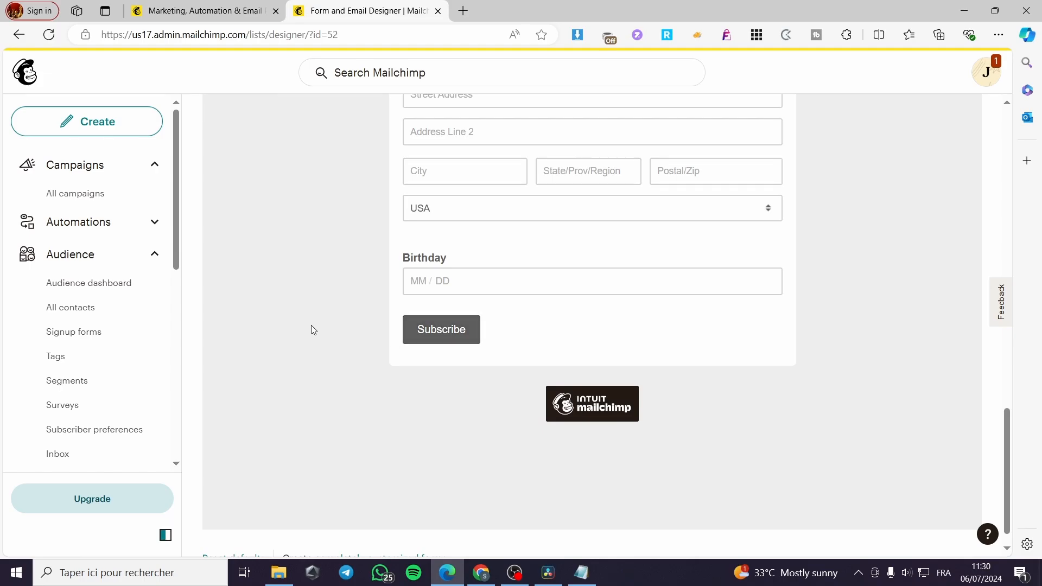
pyautogui.scroll(10, 330, 328)
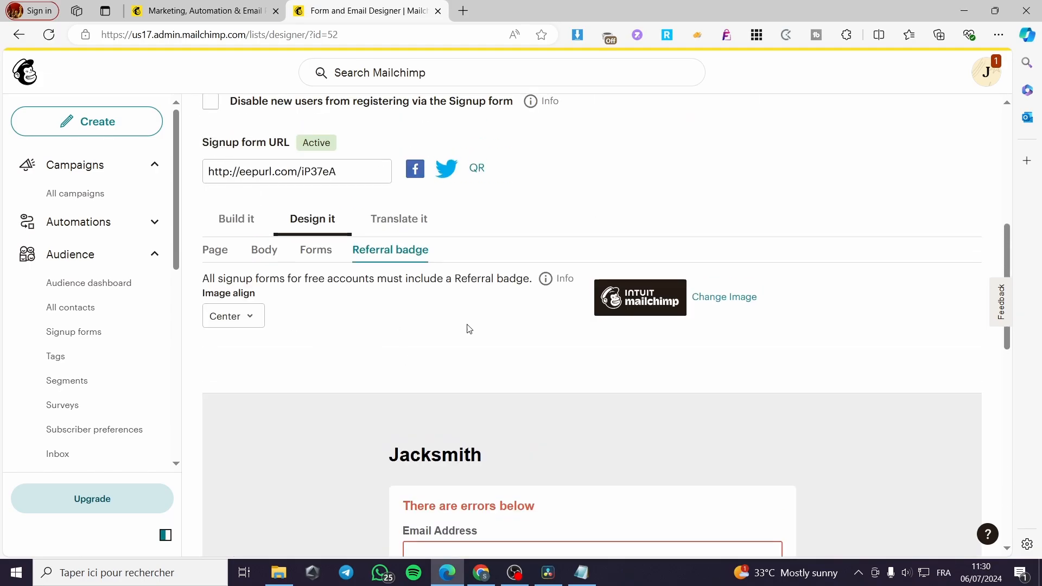
pyautogui.scroll(4, 489, 334)
pyautogui.scroll(-15, 521, 348)
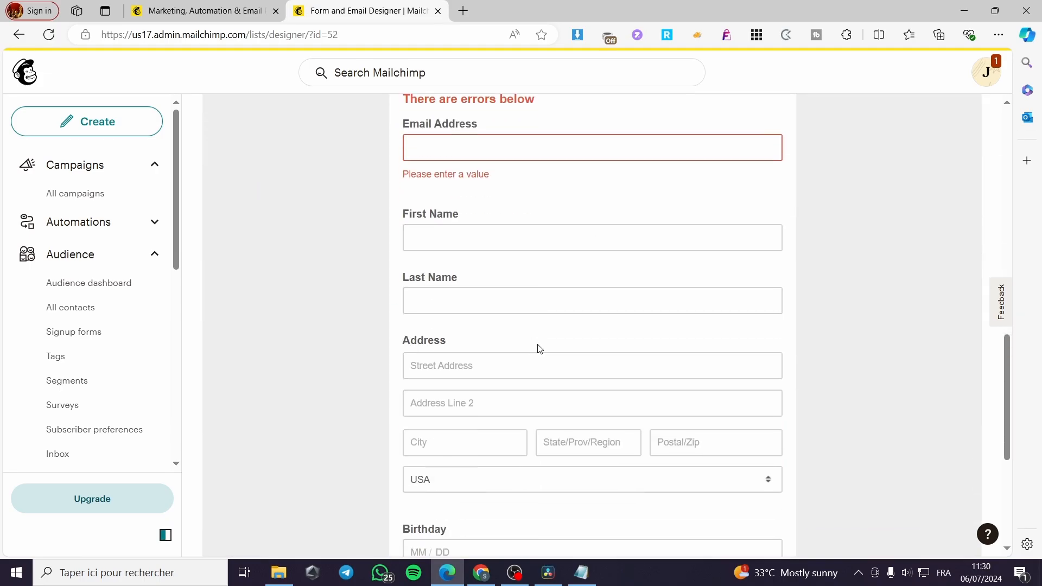
pyautogui.scroll(10, 476, 370)
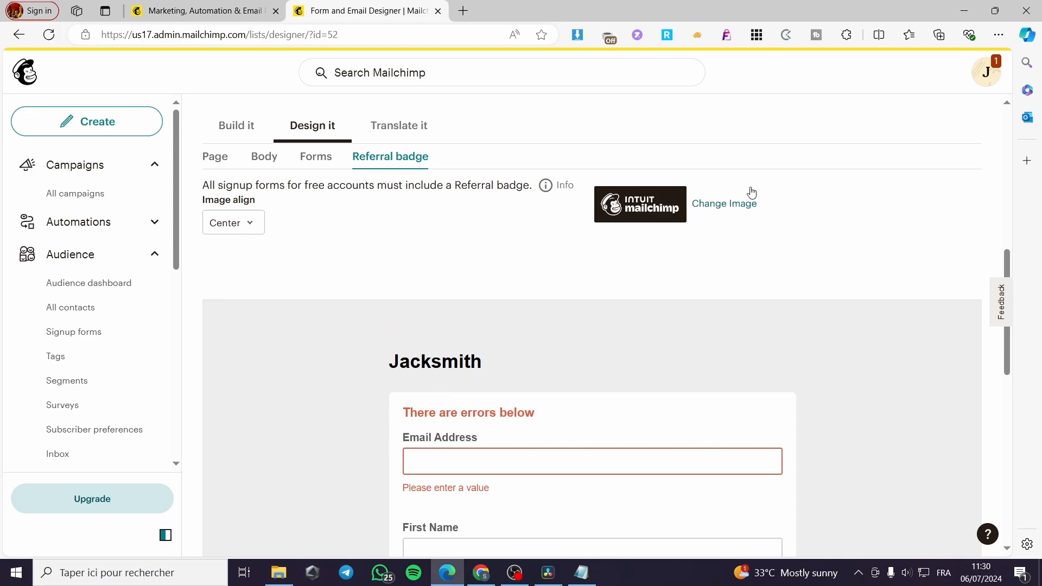
# - Examine the signup form's translation settings, including Auto-translate, default language, text direction and the list of translatable labels
pyautogui.scroll(5, 375, 280)
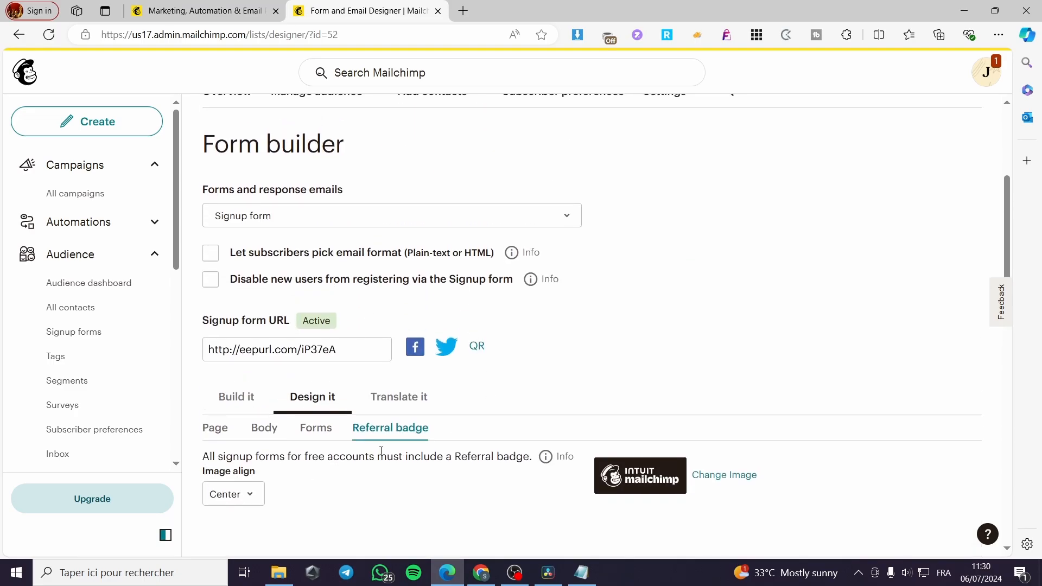
pyautogui.click(412, 399)
pyautogui.scroll(-5, 575, 400)
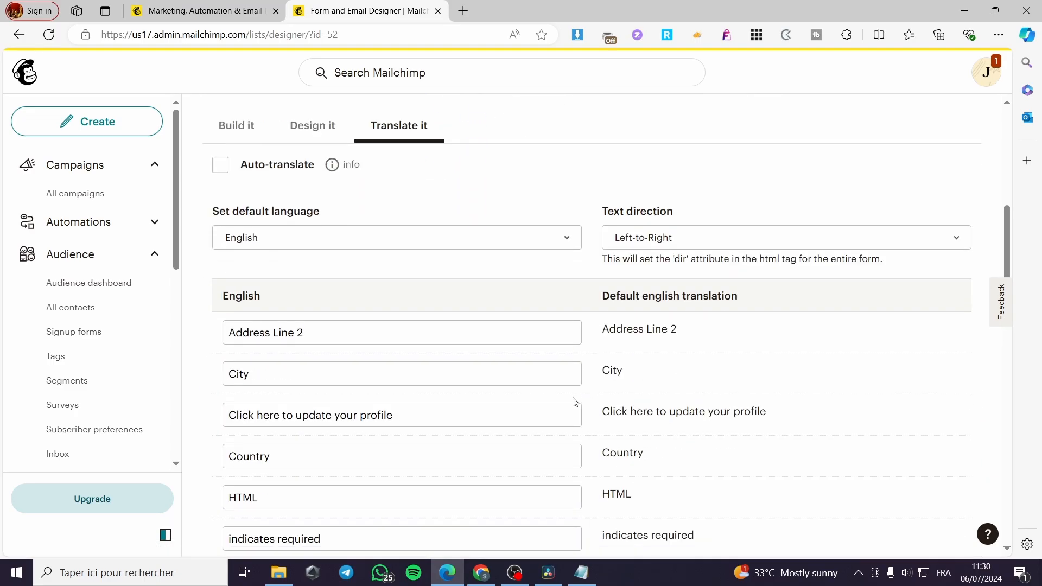
pyautogui.scroll(1, 477, 275)
pyautogui.scroll(1, 477, 276)
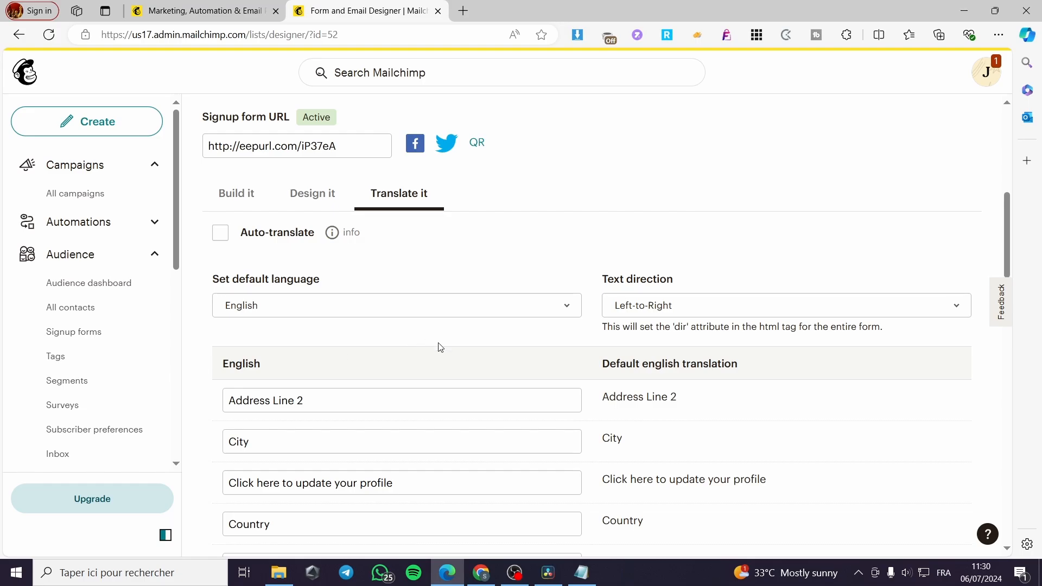
pyautogui.scroll(-10, 471, 341)
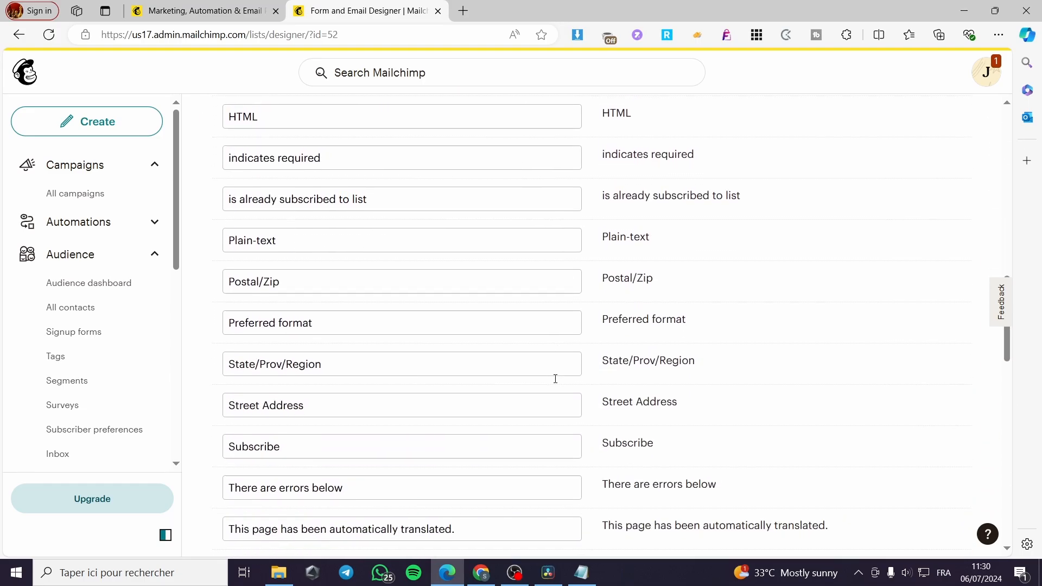
pyautogui.scroll(8, 380, 461)
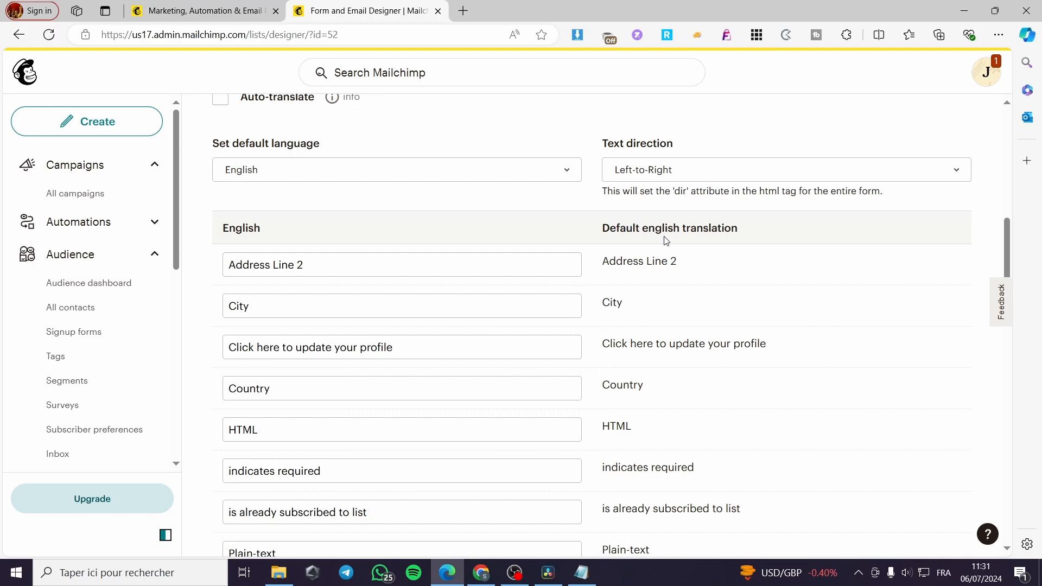
pyautogui.scroll(5, 462, 390)
pyautogui.scroll(4, 200, 261)
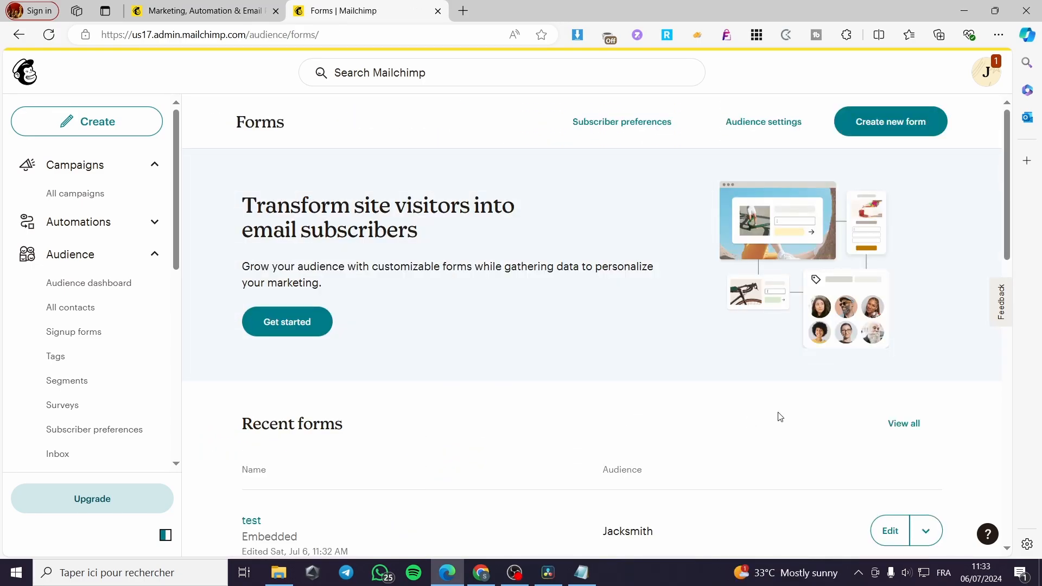
# - Create a pop-up form named test123 for the existing audience and begin editing it
pyautogui.scroll(-6, 780, 417)
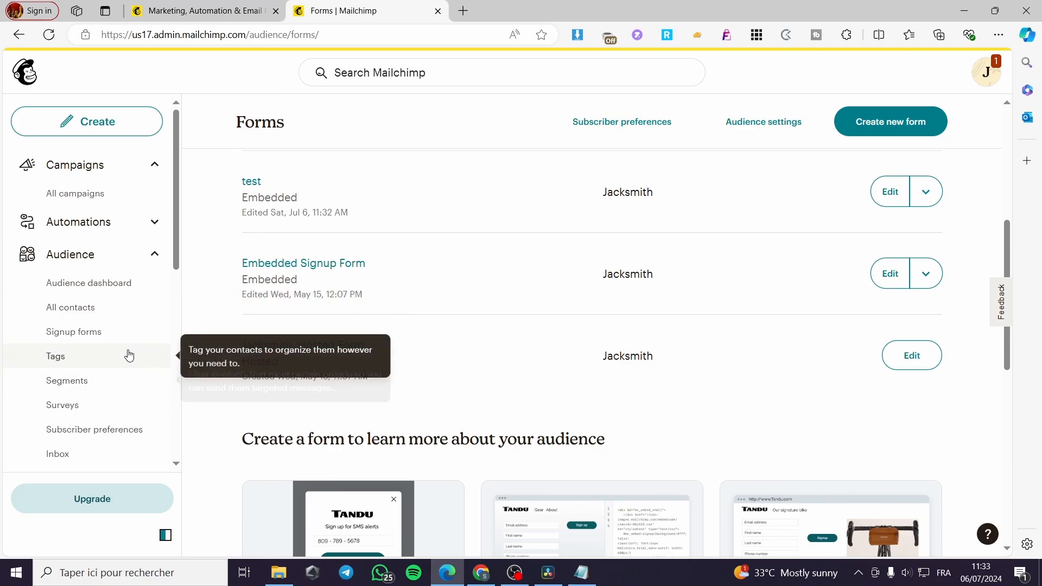
pyautogui.scroll(-3, 388, 403)
pyautogui.scroll(-3, 389, 402)
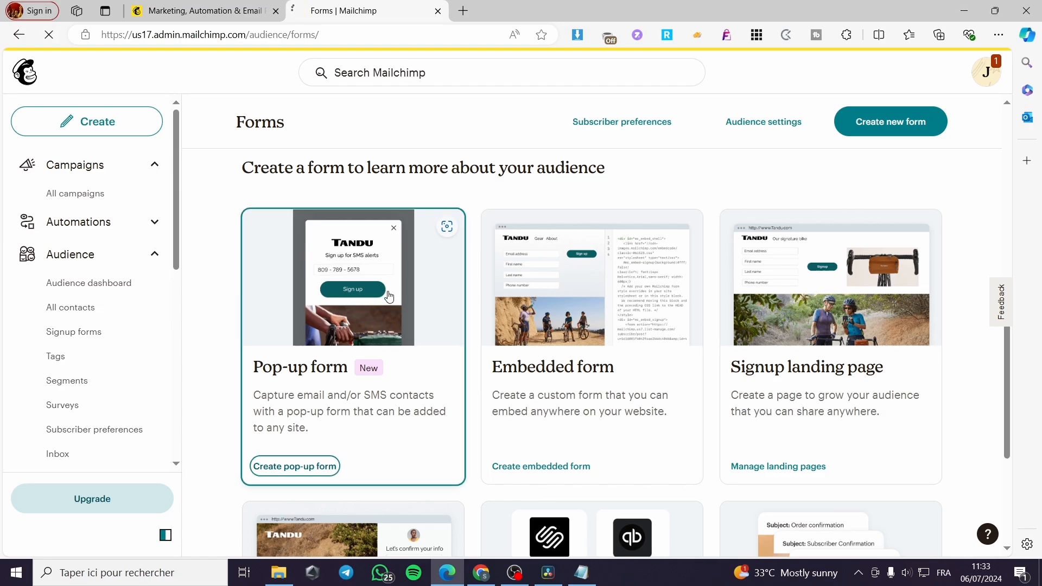
pyautogui.click(325, 465)
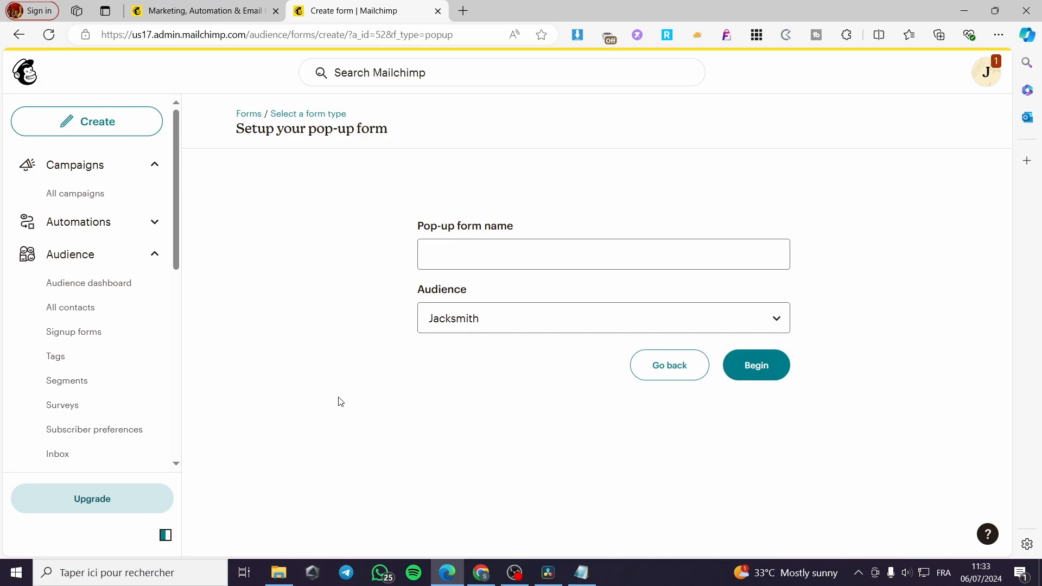
pyautogui.click(521, 256)
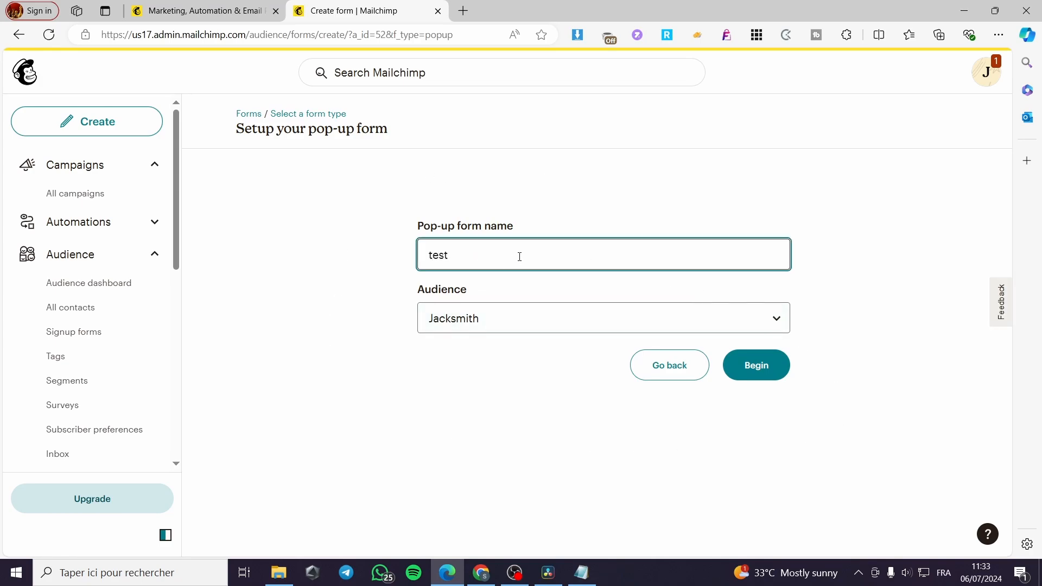
pyautogui.click(480, 325)
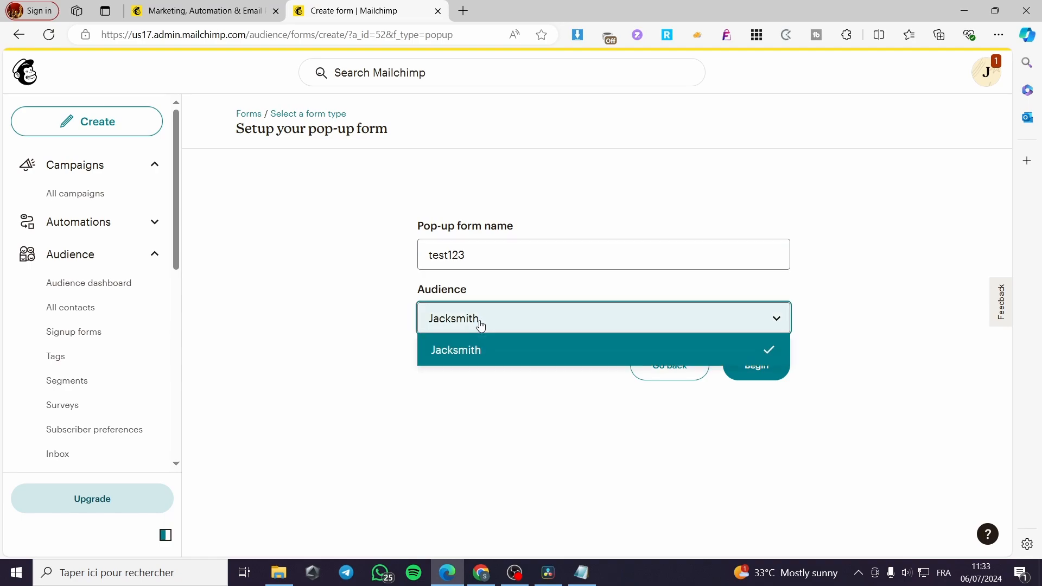
pyautogui.click(481, 325)
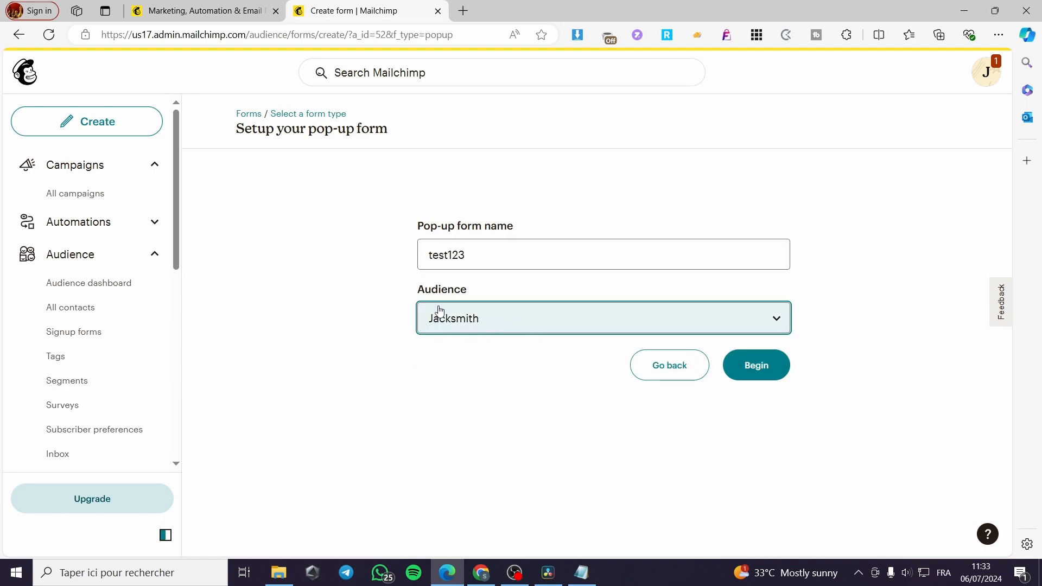
pyautogui.click(771, 373)
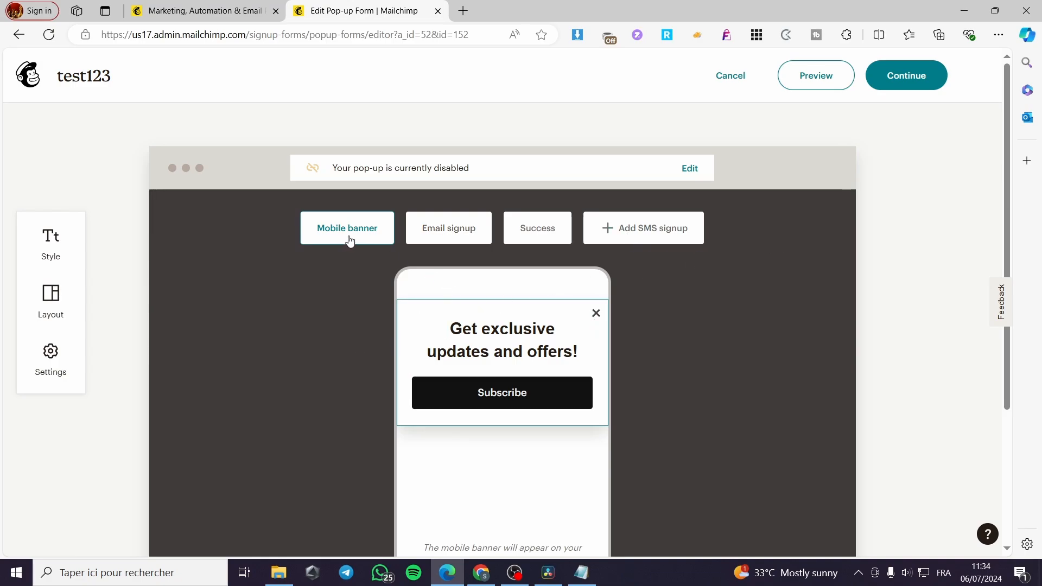
# - Review the pop-up form's Email signup, Success and Mobile banner views
pyautogui.click(478, 238)
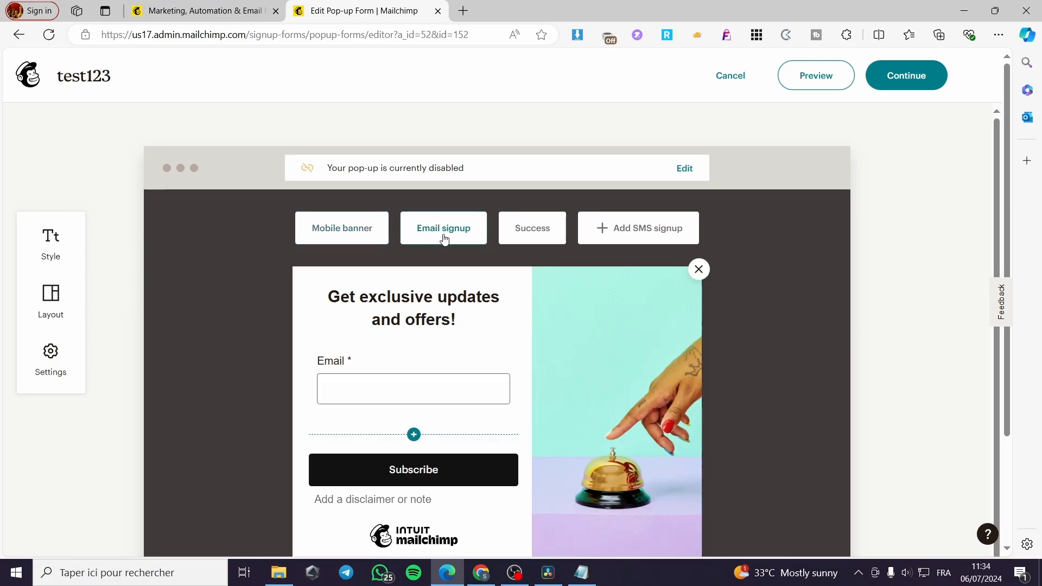
pyautogui.click(541, 232)
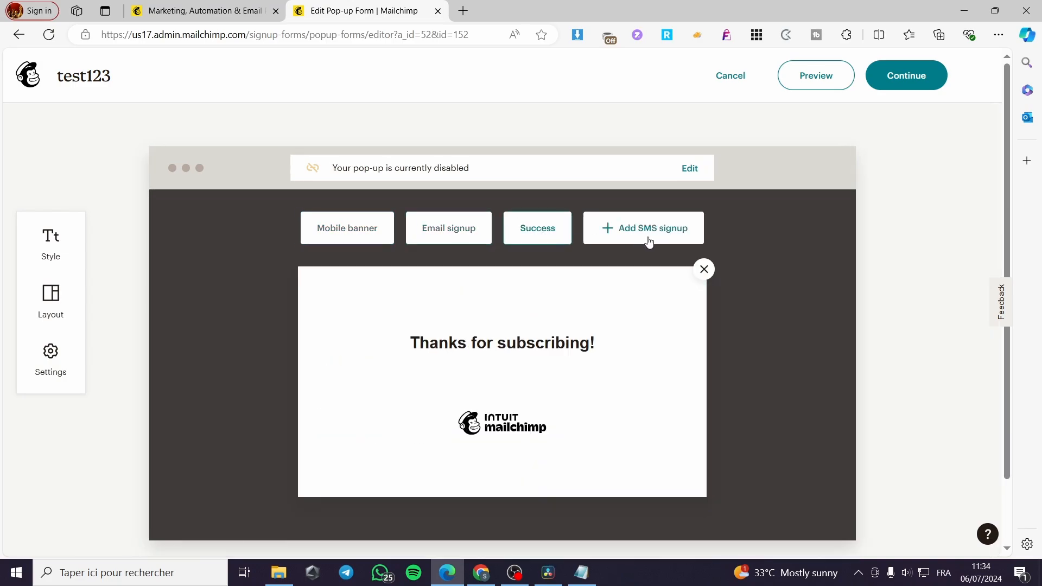
pyautogui.click(362, 236)
pyautogui.scroll(-2, 462, 365)
pyautogui.scroll(2, 461, 365)
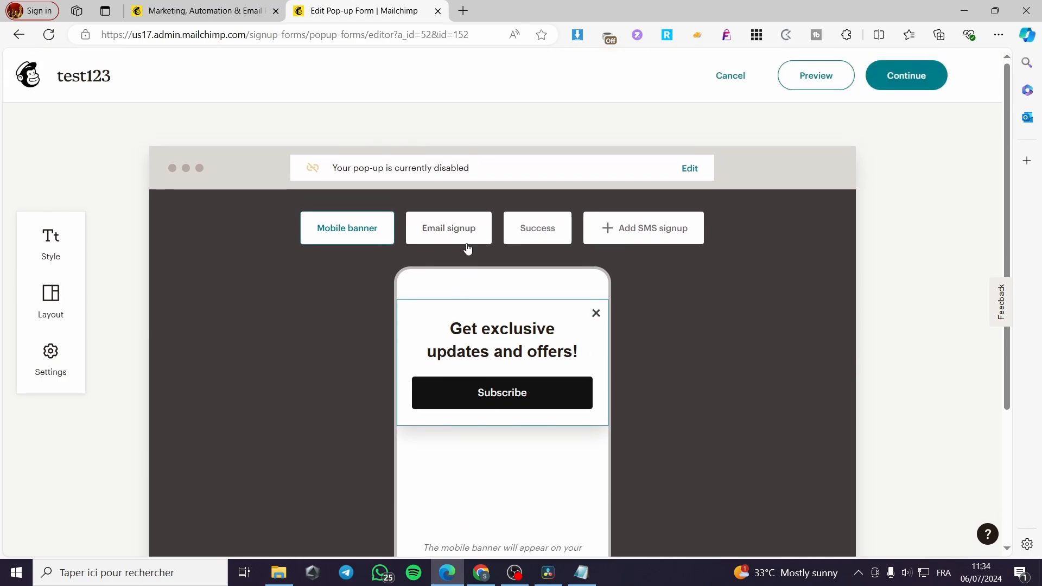
# - Open the Email signup view and select its headline text "Get exclusive updates and offers!"
pyautogui.click(455, 239)
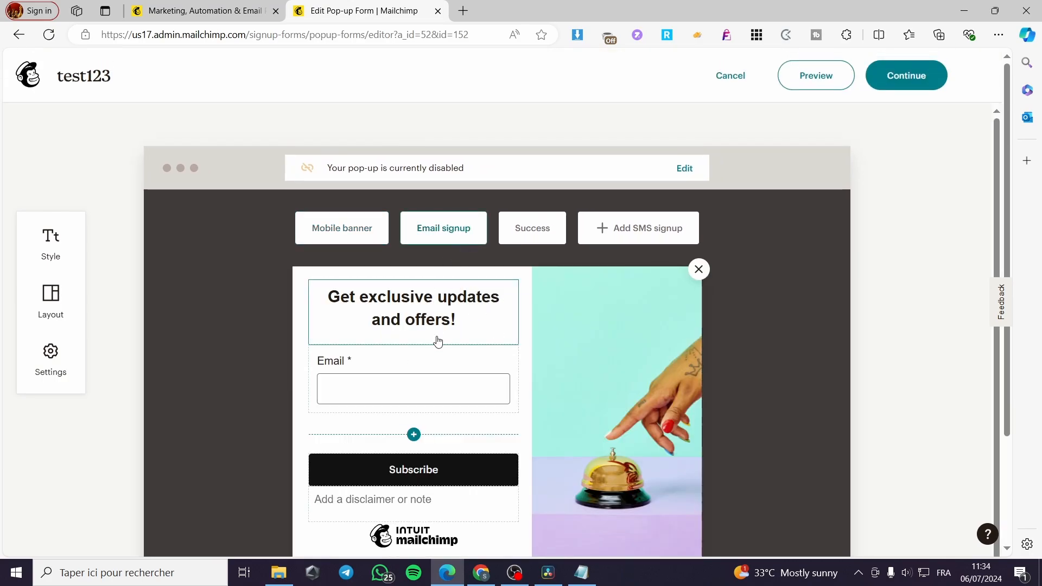
pyautogui.click(452, 323)
pyautogui.scroll(-3, 458, 372)
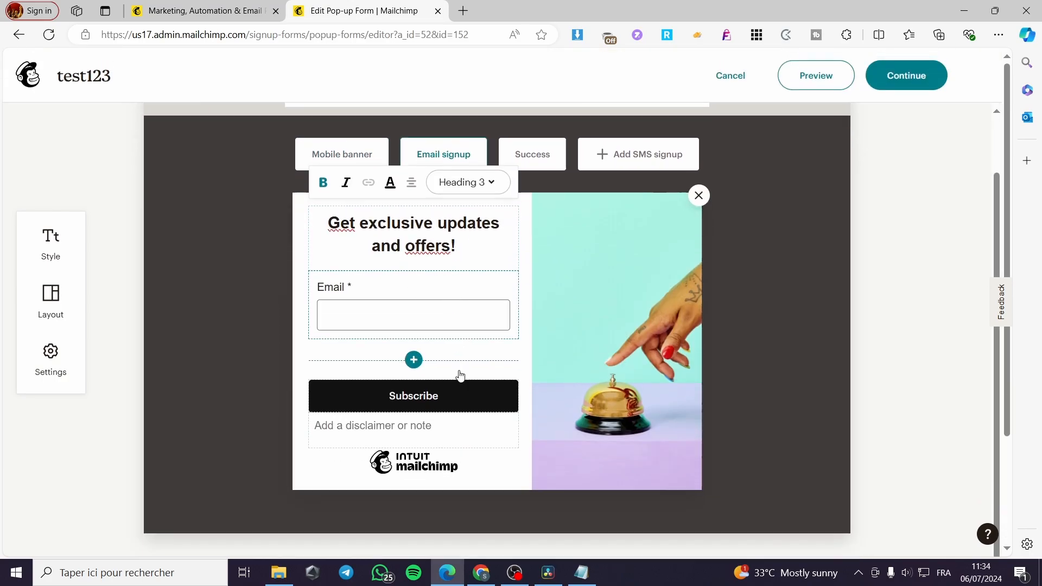
pyautogui.moveTo(481, 193); pyautogui.dragTo(206, 155)
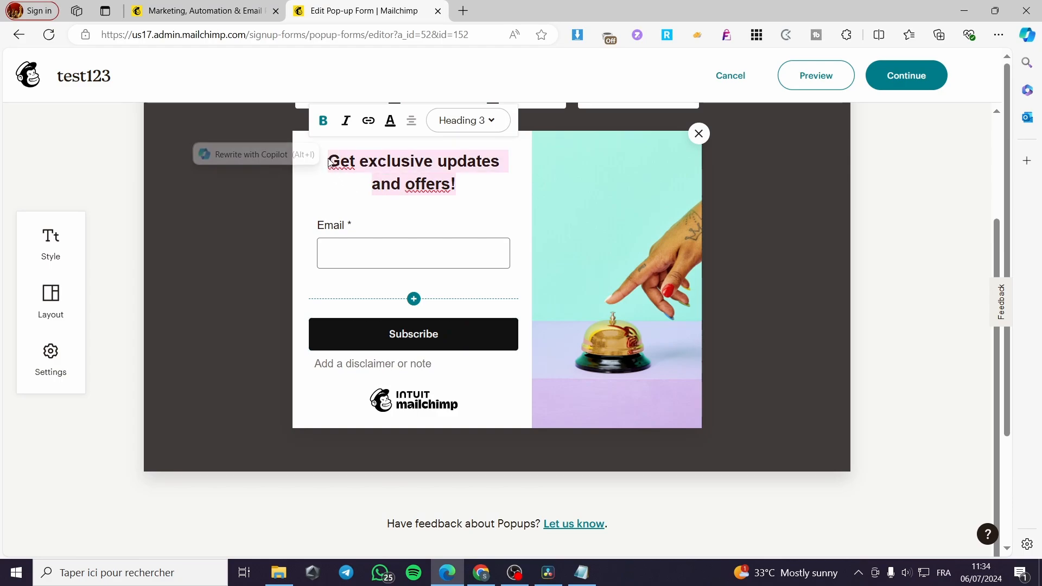
# - Try switching the Email field's Description option on and off
pyautogui.click(393, 251)
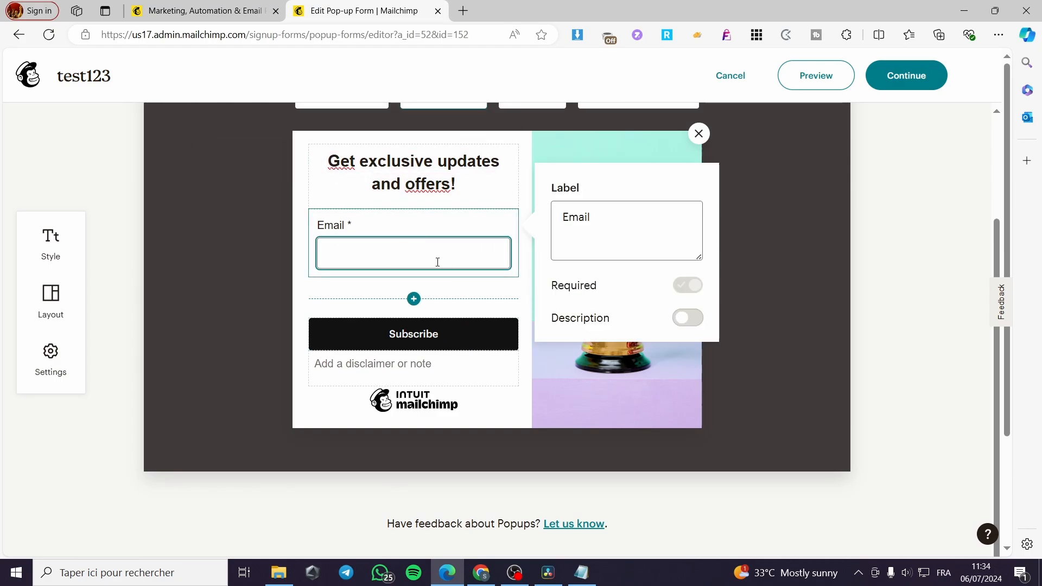
pyautogui.click(689, 319)
pyautogui.click(689, 320)
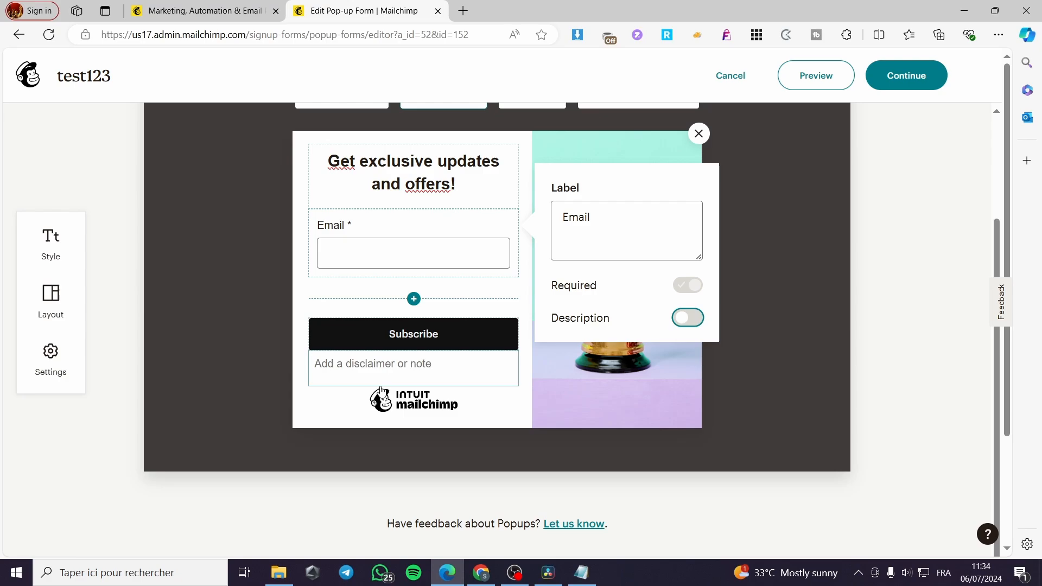
pyautogui.click(688, 318)
pyautogui.click(688, 318)
# - Add the disclaimer "We are collecting information to improve our services, we will make some analytics with your data." below the Subscribe button
pyautogui.click(375, 378)
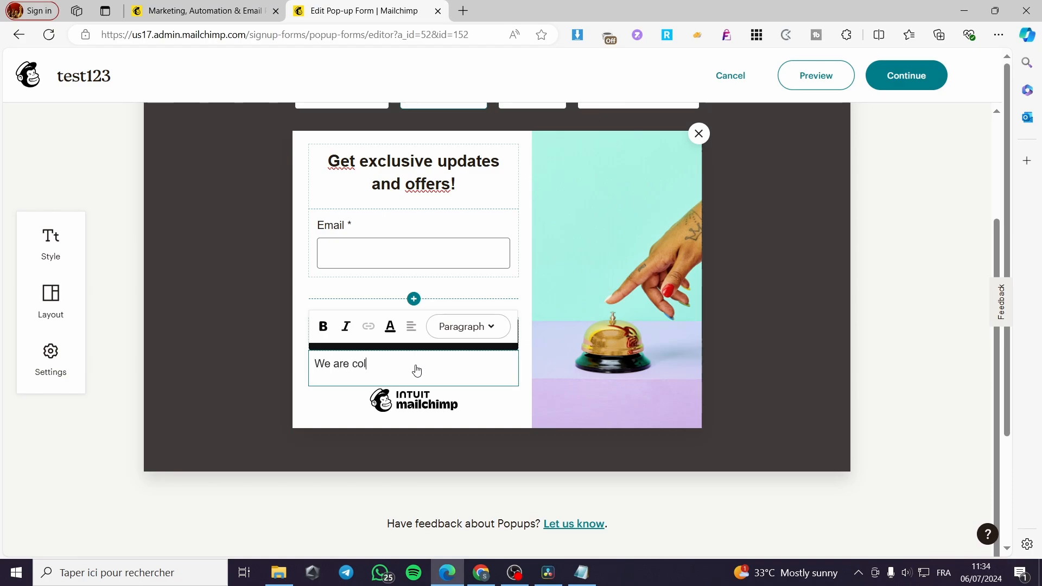
pyautogui.write('We are collecting information to improve')
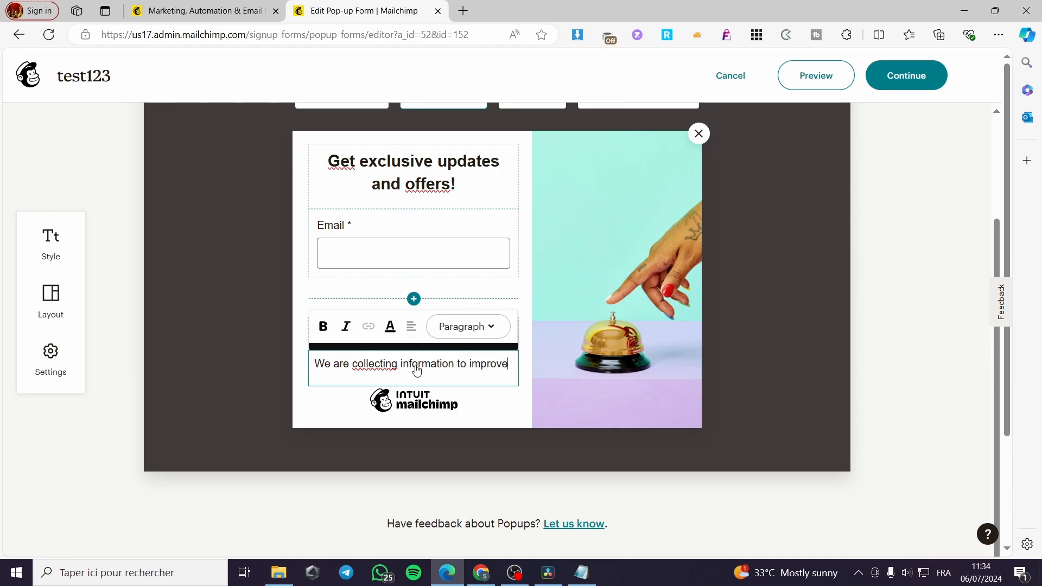
pyautogui.write('o')
pyautogui.write('ur services, we will make s')
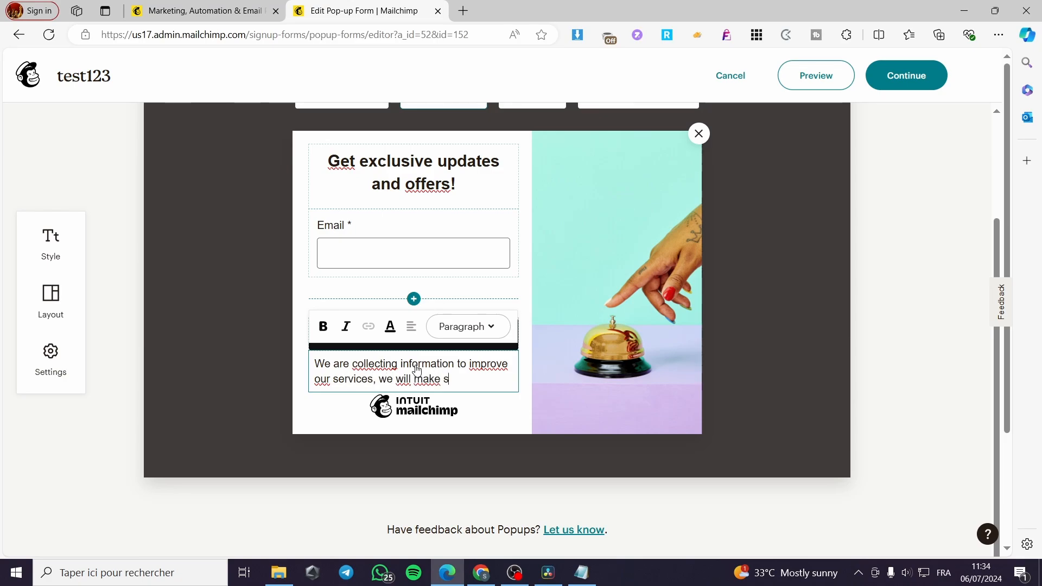
pyautogui.write('ome analytics with your data.')
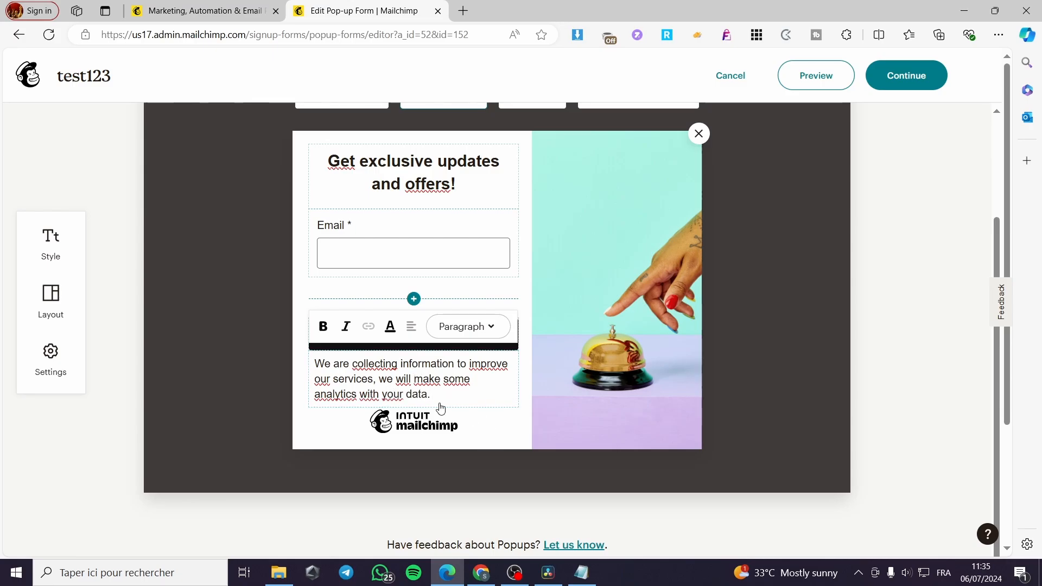
pyautogui.click(428, 276)
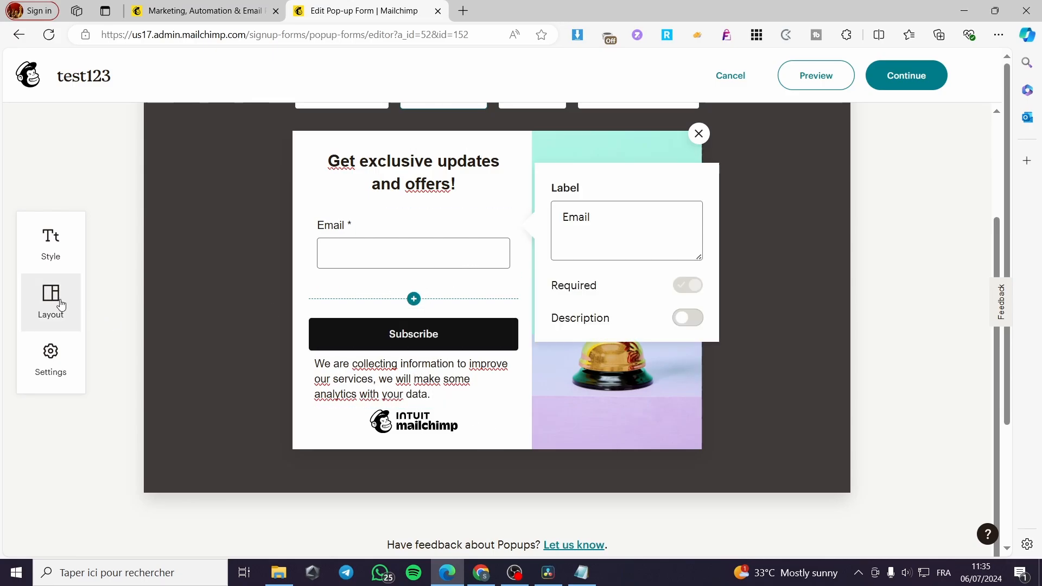
# - Review the pop-up form's Style options for fonts, colors and font size
pyautogui.click(60, 251)
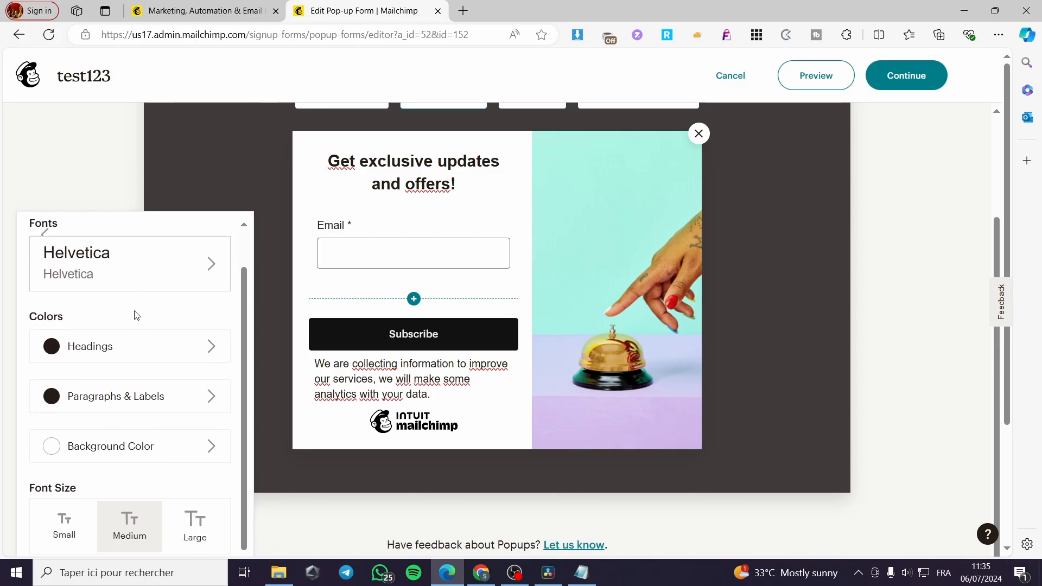
pyautogui.scroll(1, 65, 247)
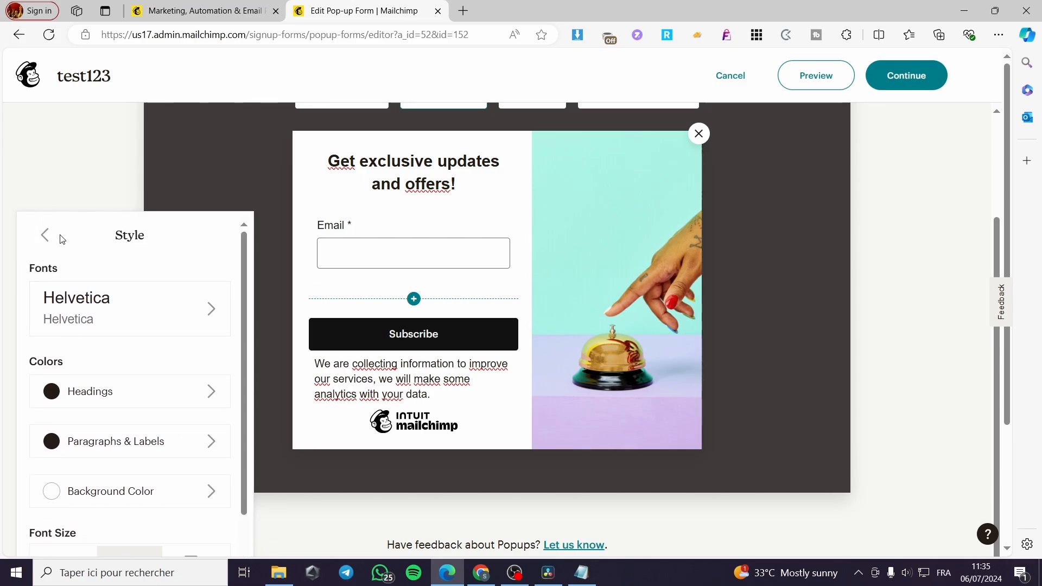
pyautogui.click(59, 237)
# - Try the pop-up layouts with the image left of and above the form, and restore the layout with the image on the right
pyautogui.click(72, 304)
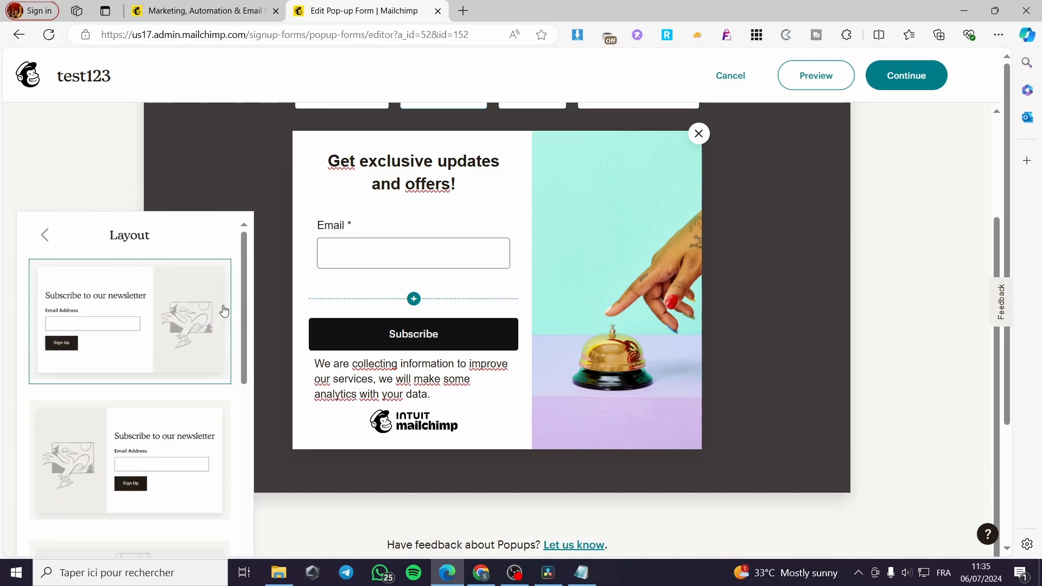
pyautogui.click(162, 479)
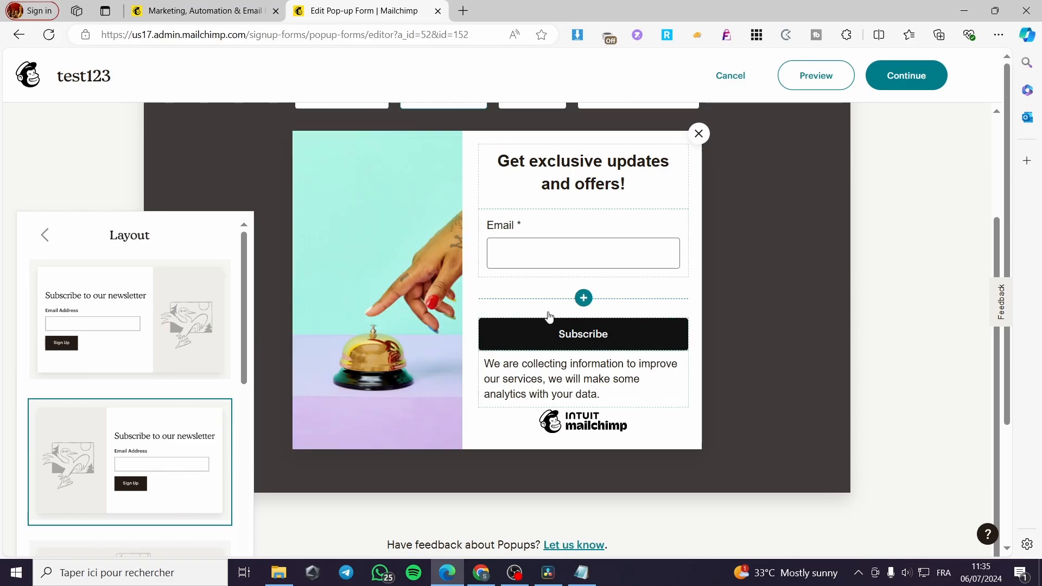
pyautogui.click(185, 325)
pyautogui.scroll(-5, 147, 363)
pyautogui.click(150, 293)
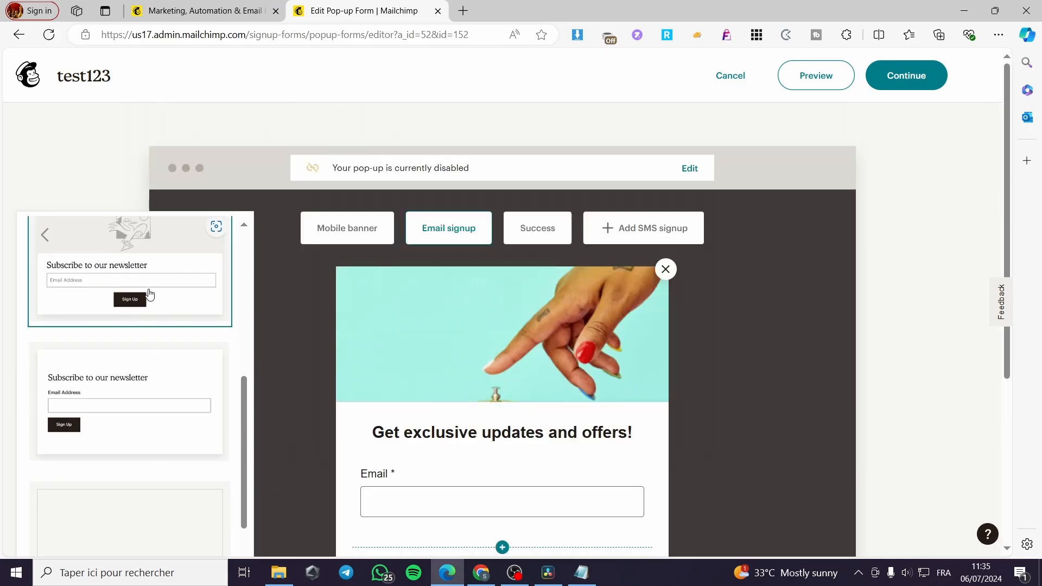
pyautogui.scroll(-4, 546, 372)
pyautogui.scroll(-1, 159, 433)
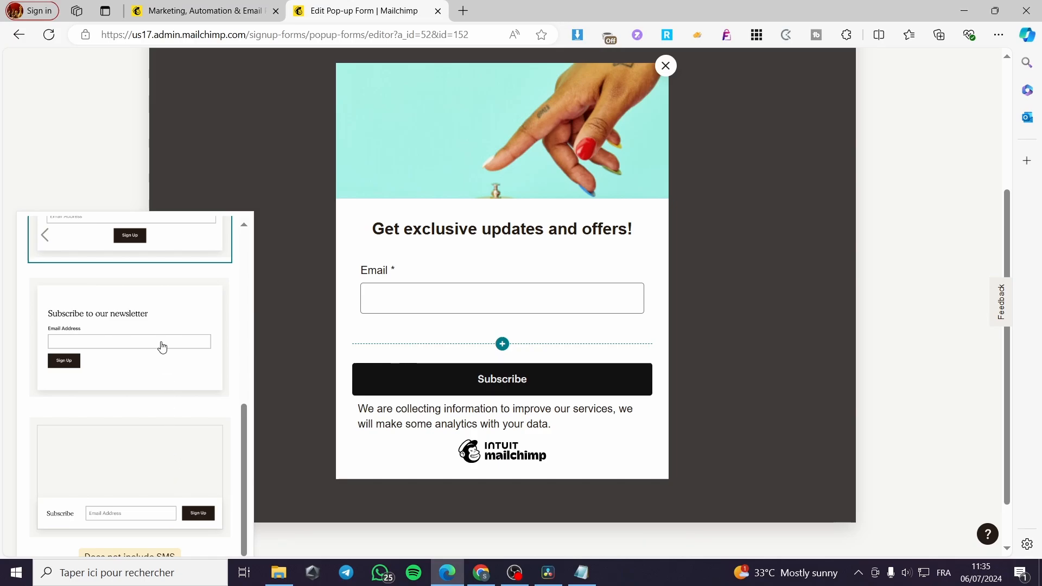
pyautogui.scroll(8, 162, 348)
pyautogui.scroll(-1, 156, 298)
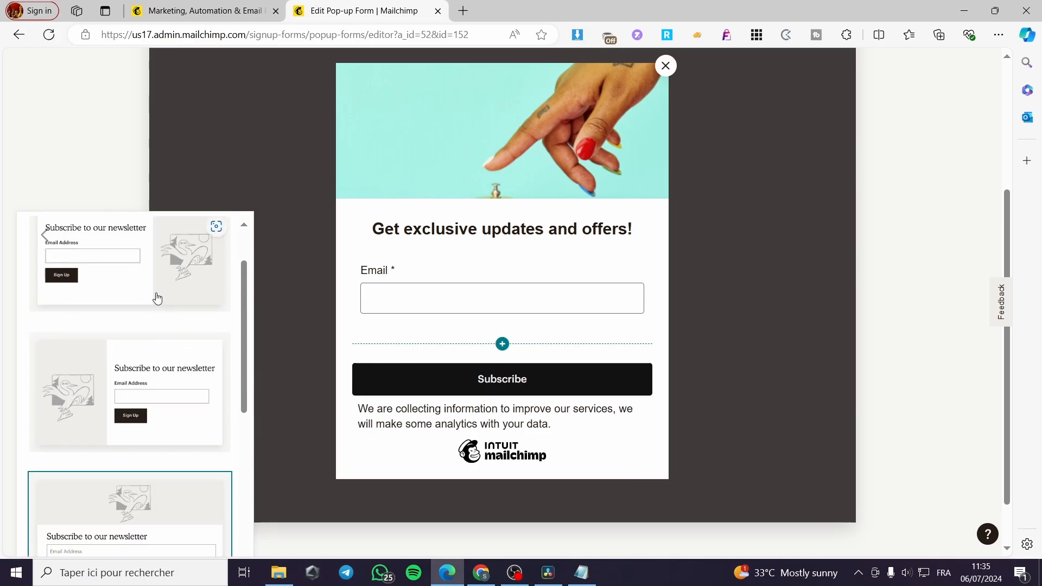
pyautogui.scroll(1, 157, 298)
pyautogui.click(157, 298)
# - Open Content Studio to look at replacement images for the pop-up's picture, and close it without choosing one
pyautogui.click(648, 210)
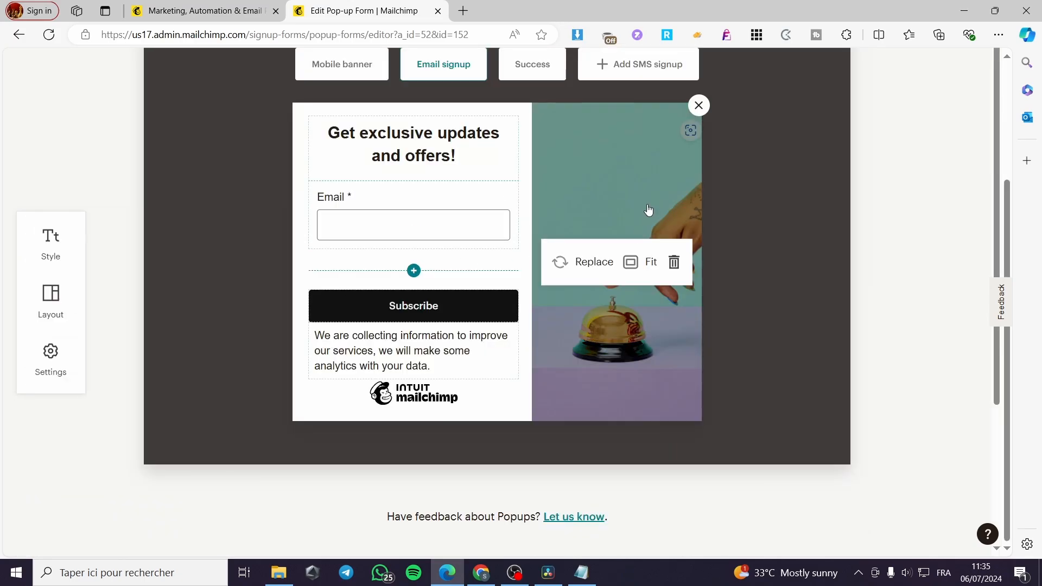
pyautogui.click(593, 262)
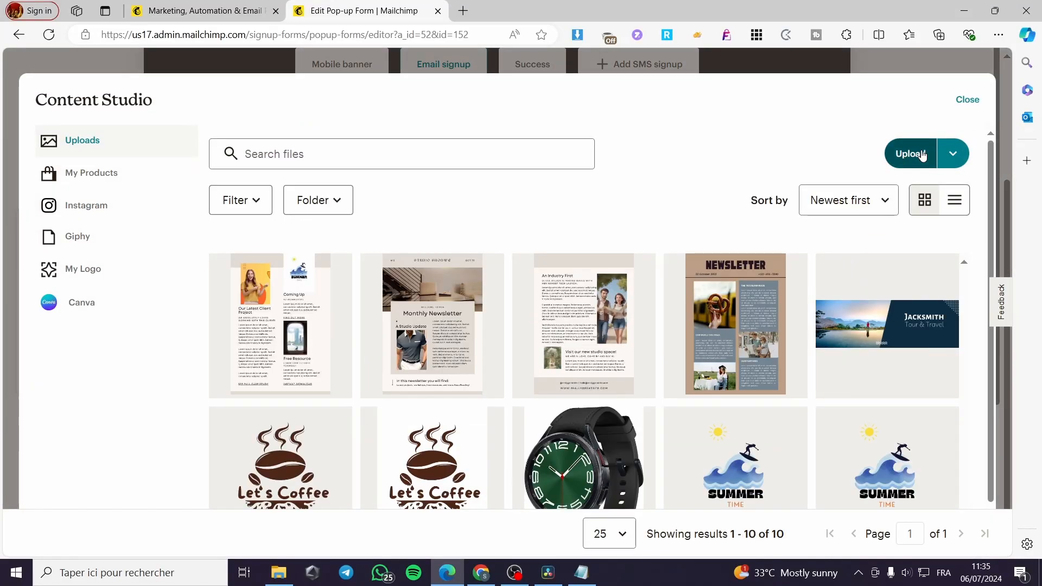
pyautogui.click(967, 99)
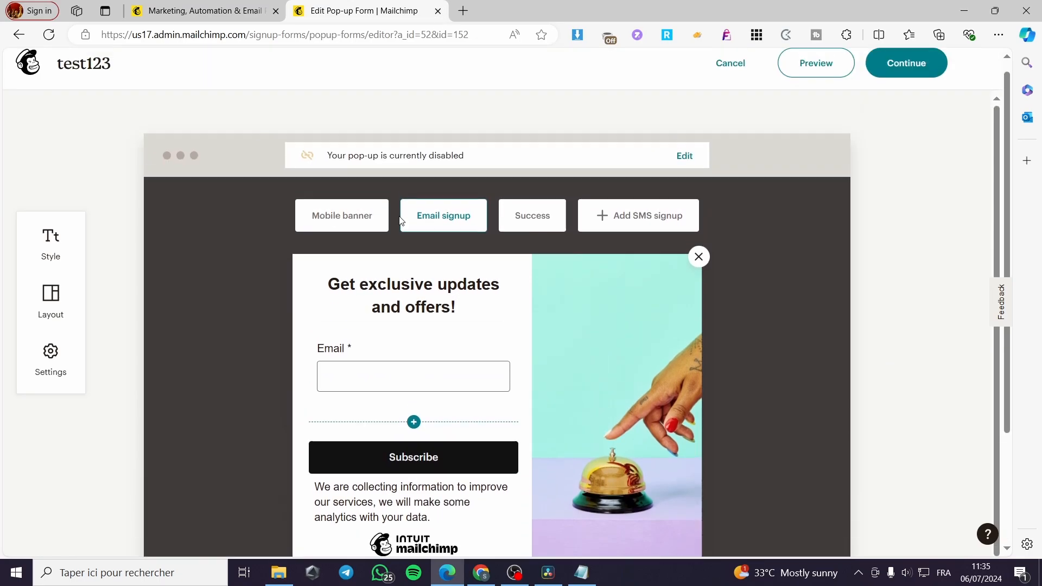
# - Preview the pop-up form in desktop and mobile views and return to the editor
pyautogui.click(825, 81)
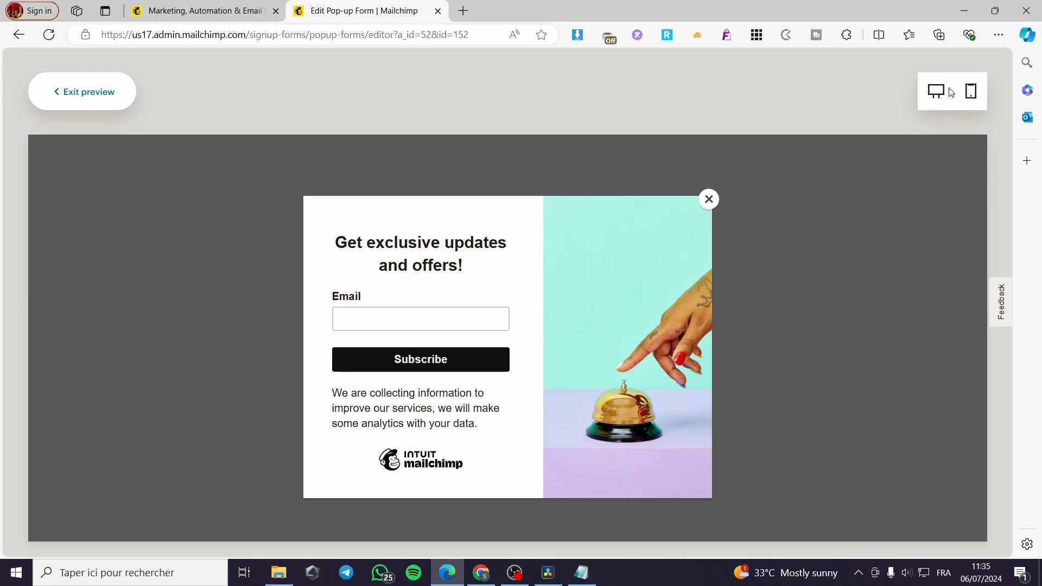
pyautogui.click(974, 97)
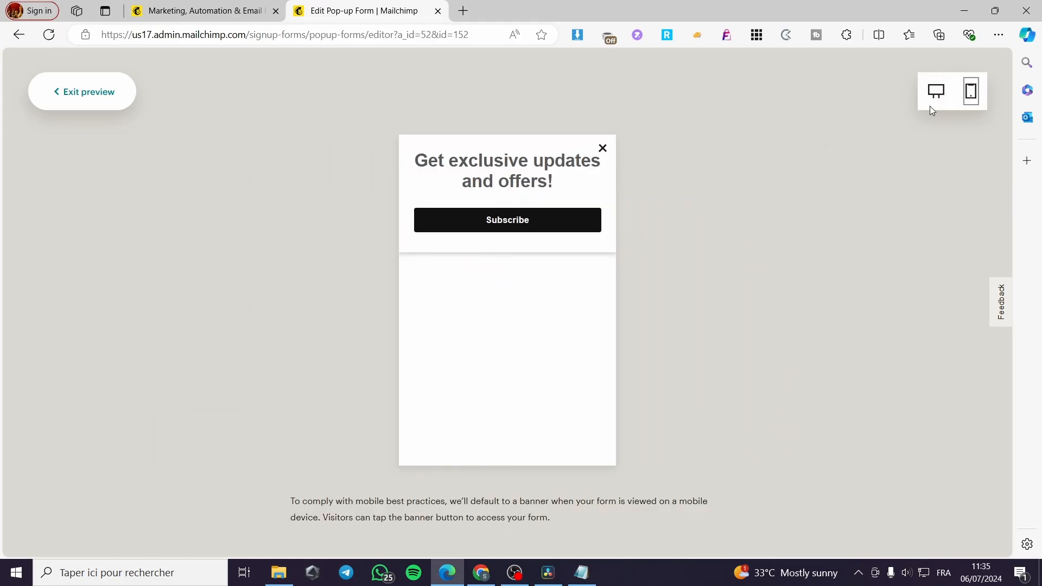
pyautogui.click(930, 106)
pyautogui.click(62, 93)
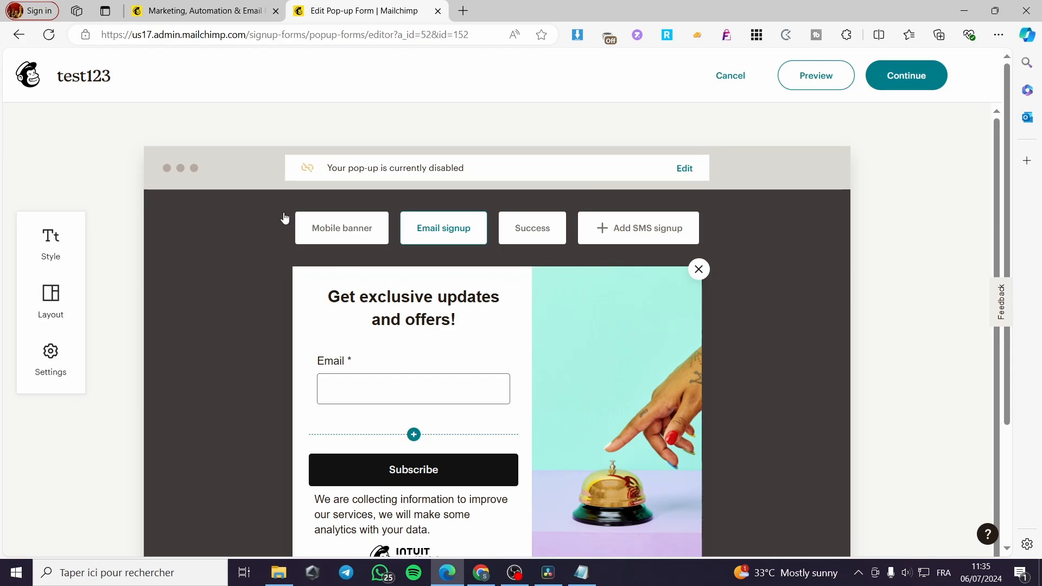
# - Leave the pop-up form editor without saving and open the Signup forms page
pyautogui.click(437, 11)
pyautogui.click(572, 108)
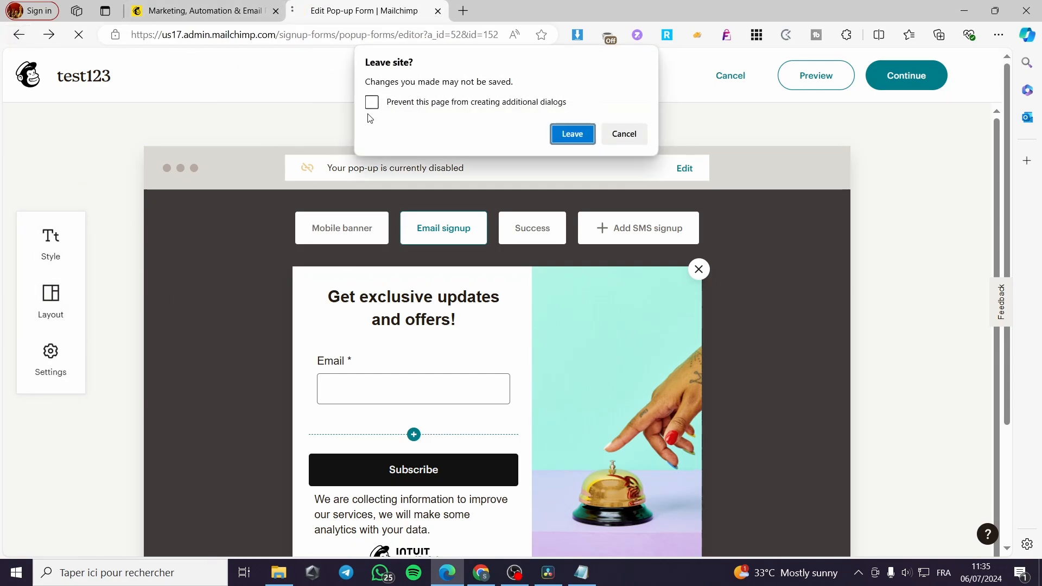
pyautogui.click(575, 134)
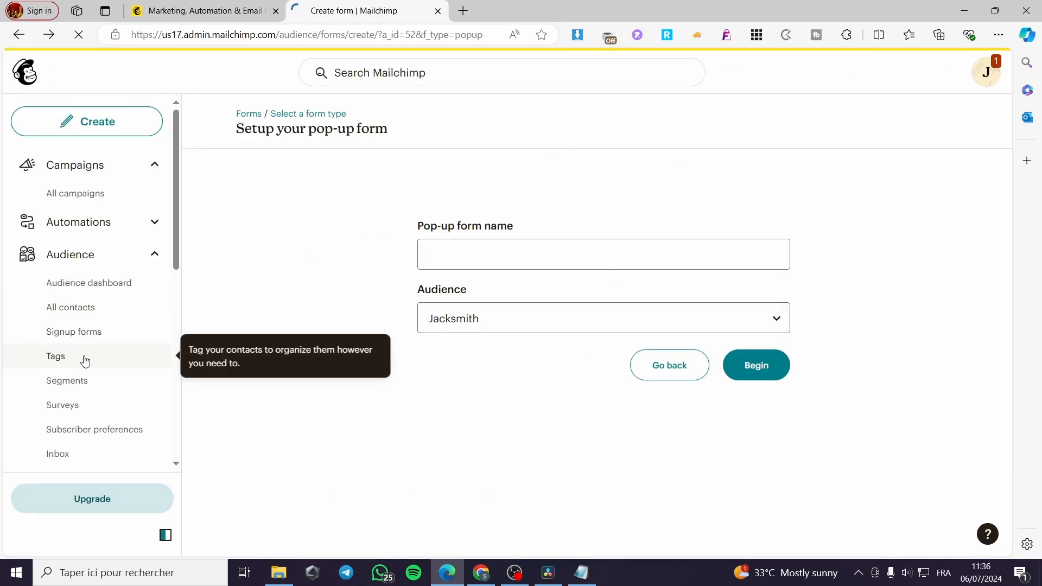
pyautogui.click(87, 340)
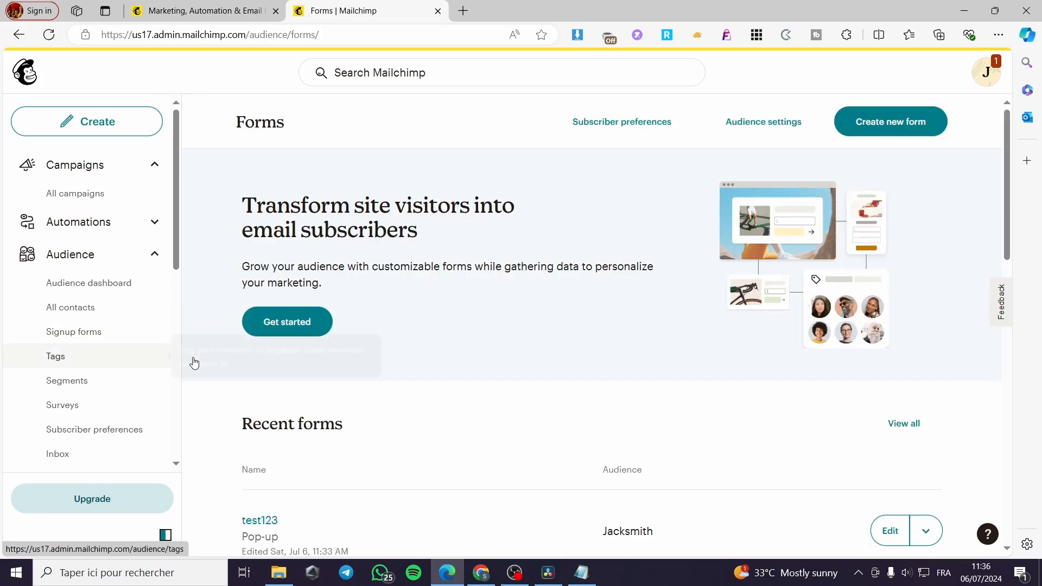
# - Create an embedded form named rzrz for the existing audience and begin editing it
pyautogui.scroll(-10, 543, 369)
pyautogui.click(624, 381)
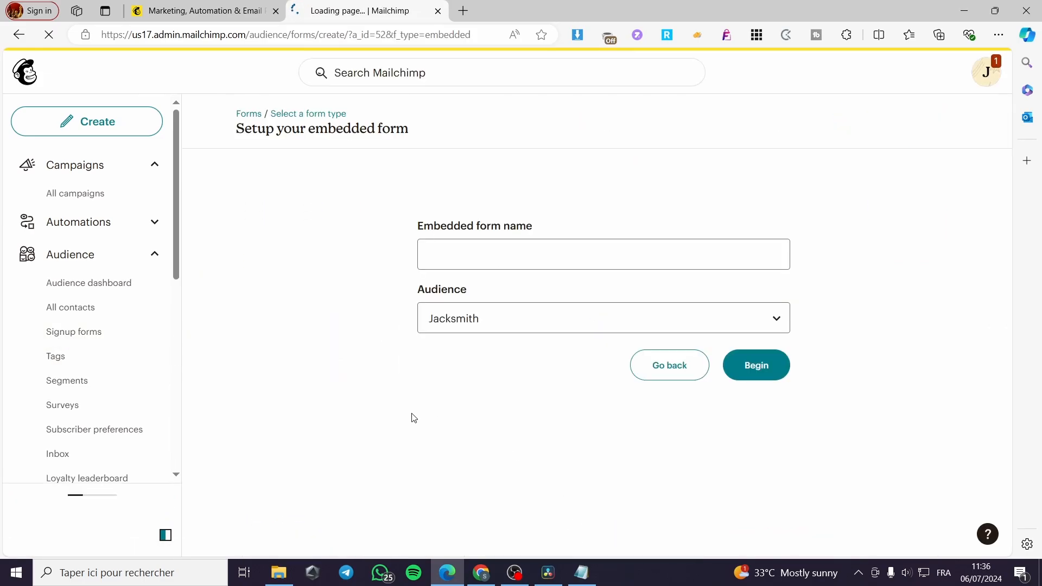
pyautogui.click(532, 258)
pyautogui.write('rzrz')
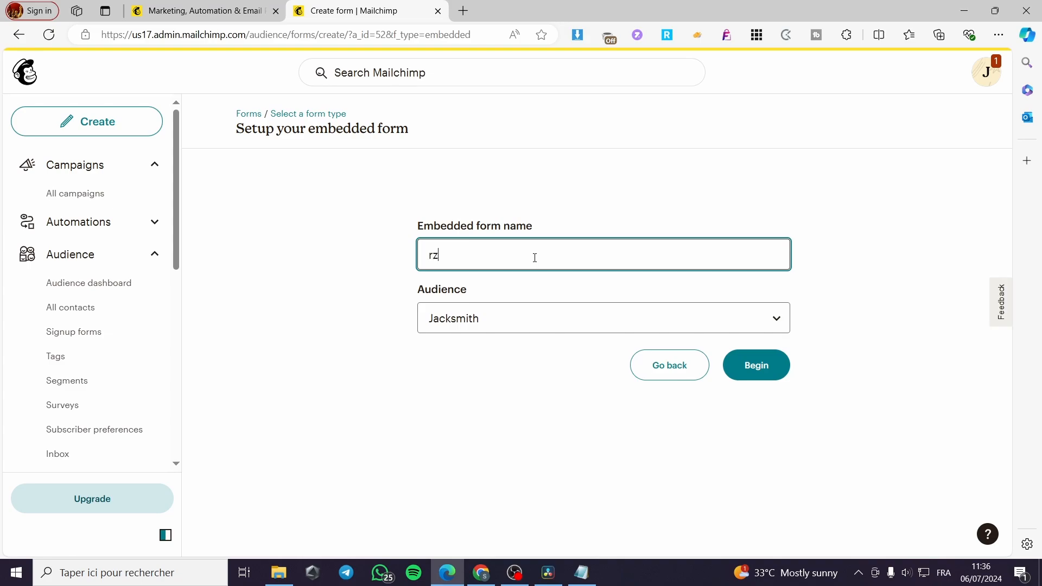
pyautogui.click(775, 363)
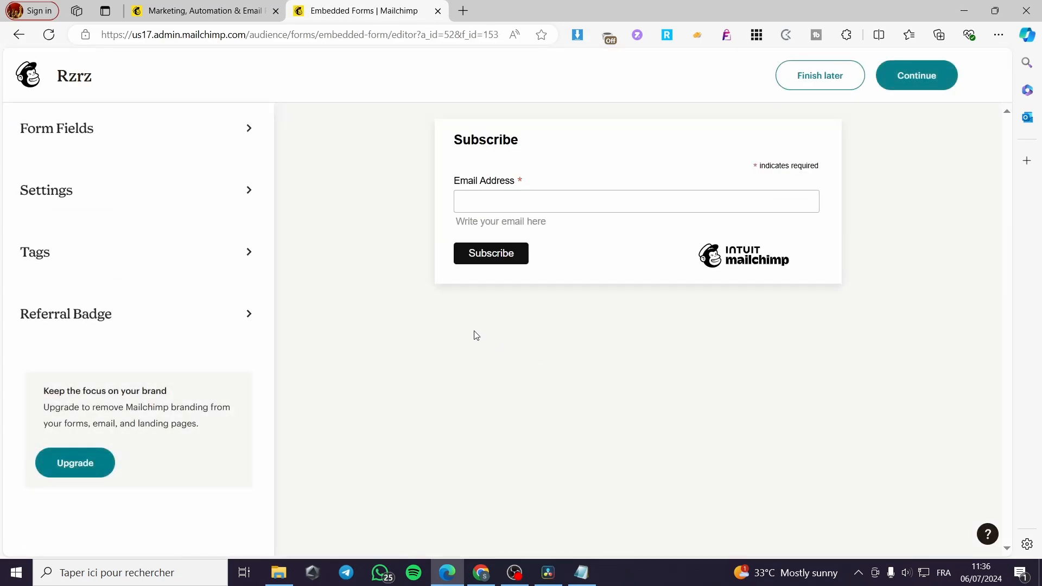
# - Enable the First name, Last name, Address and Phone Number fields on the embedded form
pyautogui.click(125, 131)
pyautogui.click(55, 285)
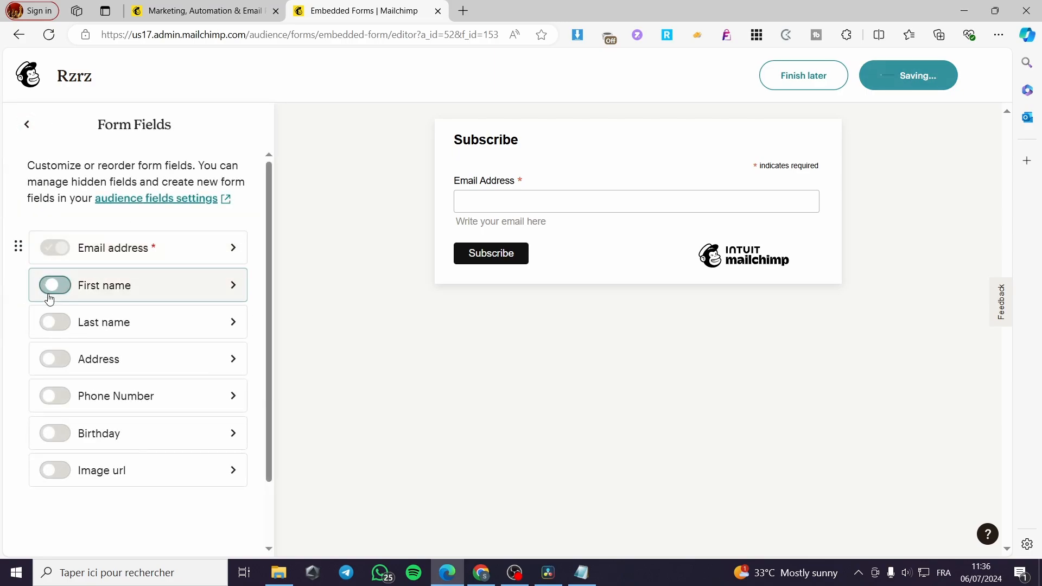
pyautogui.click(54, 322)
pyautogui.click(55, 359)
pyautogui.click(54, 395)
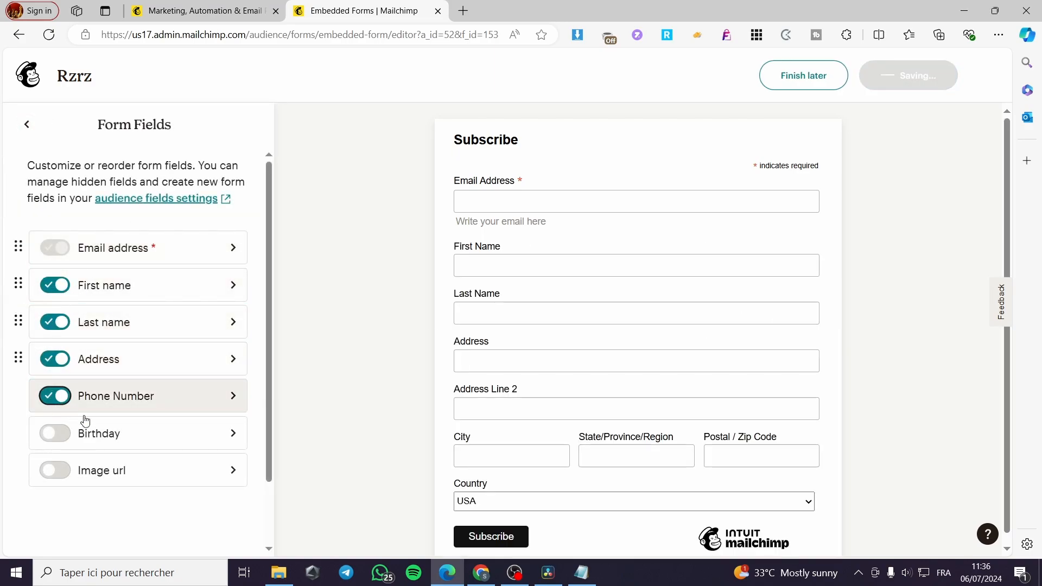
pyautogui.click(26, 133)
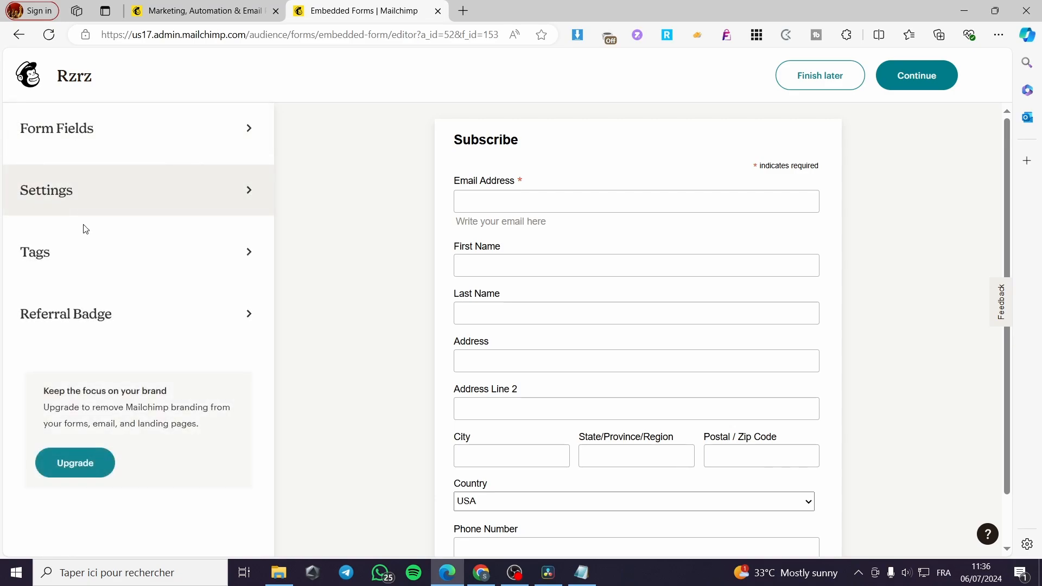
# - Review the embedded form's Settings and Tags options
pyautogui.click(98, 193)
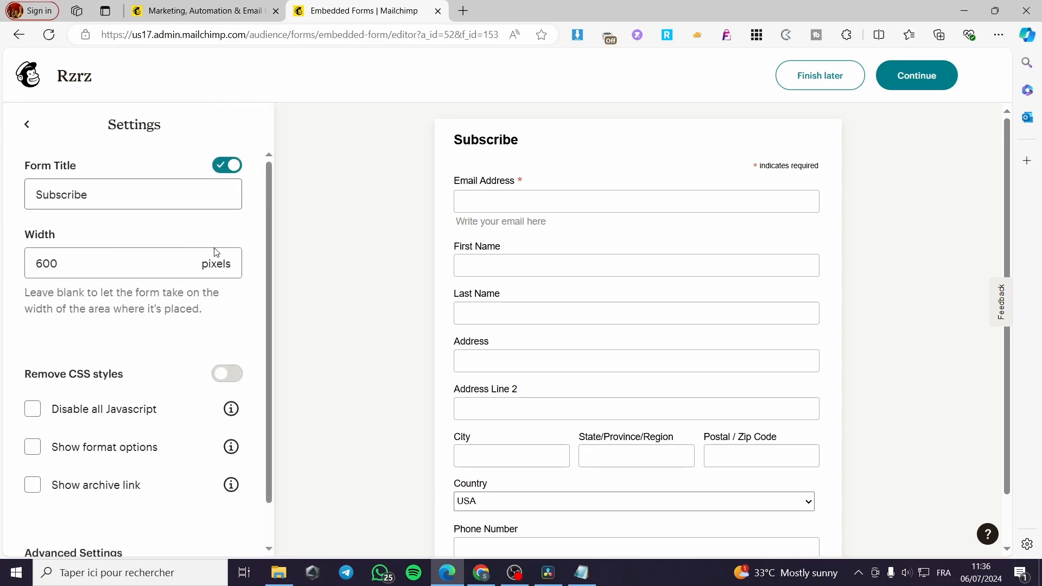
pyautogui.scroll(-1, 131, 275)
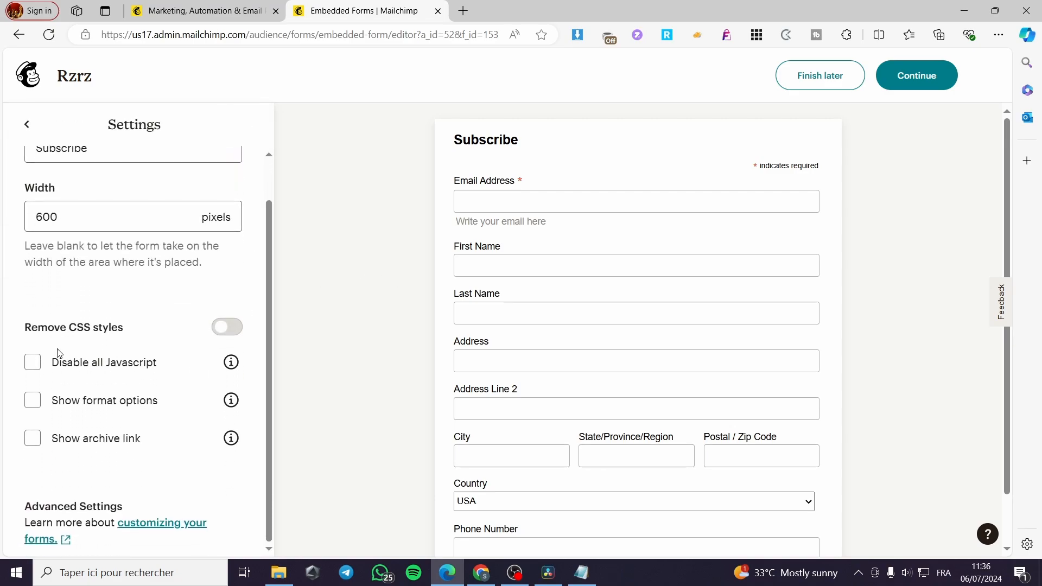
pyautogui.click(27, 124)
pyautogui.click(135, 267)
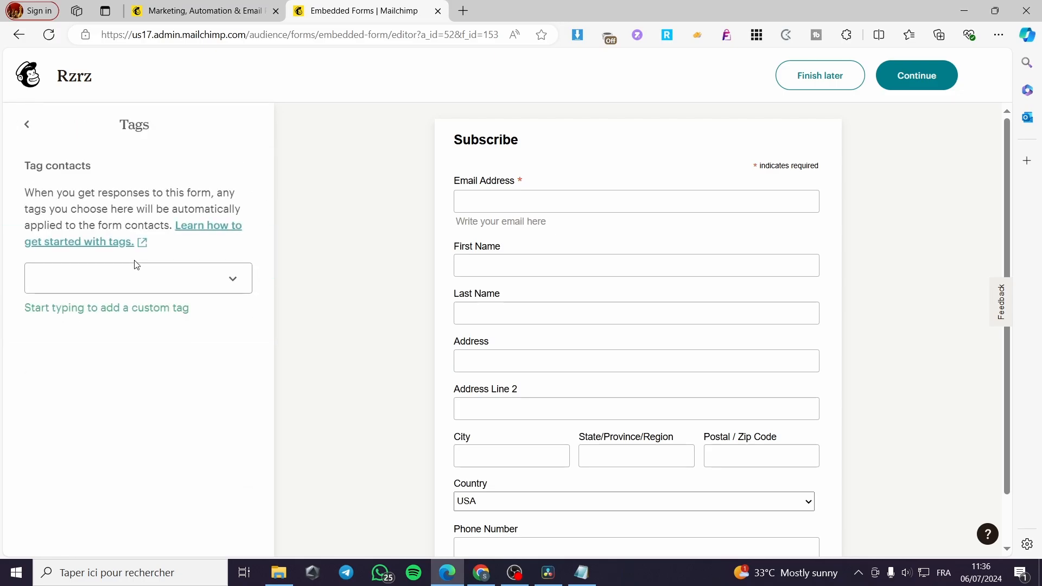
pyautogui.click(27, 124)
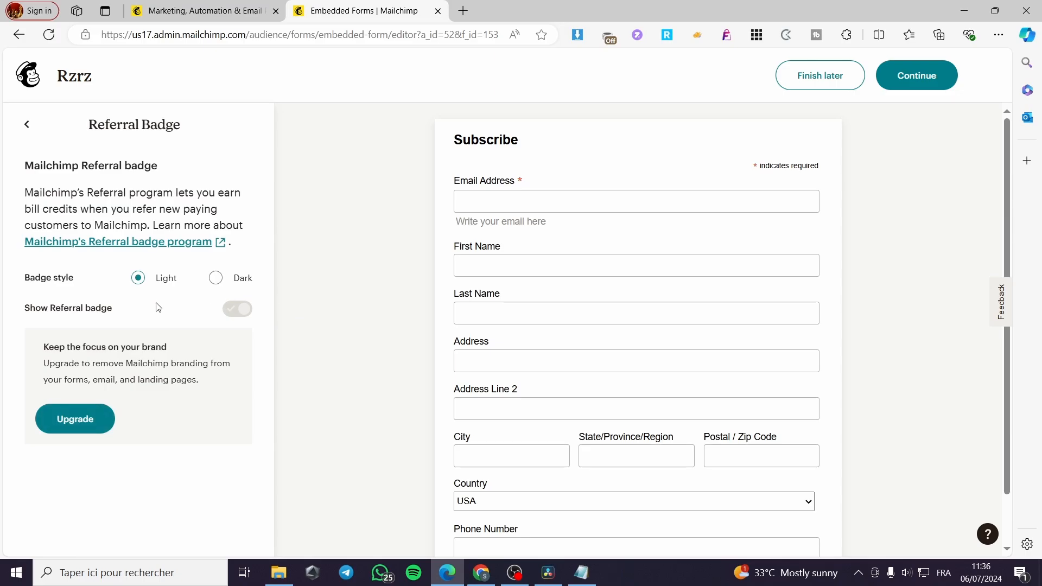
# - Try the Dark referral badge style on the embedded form and switch it back to Light
pyautogui.scroll(-1, 634, 382)
pyautogui.scroll(1, 308, 344)
pyautogui.click(216, 279)
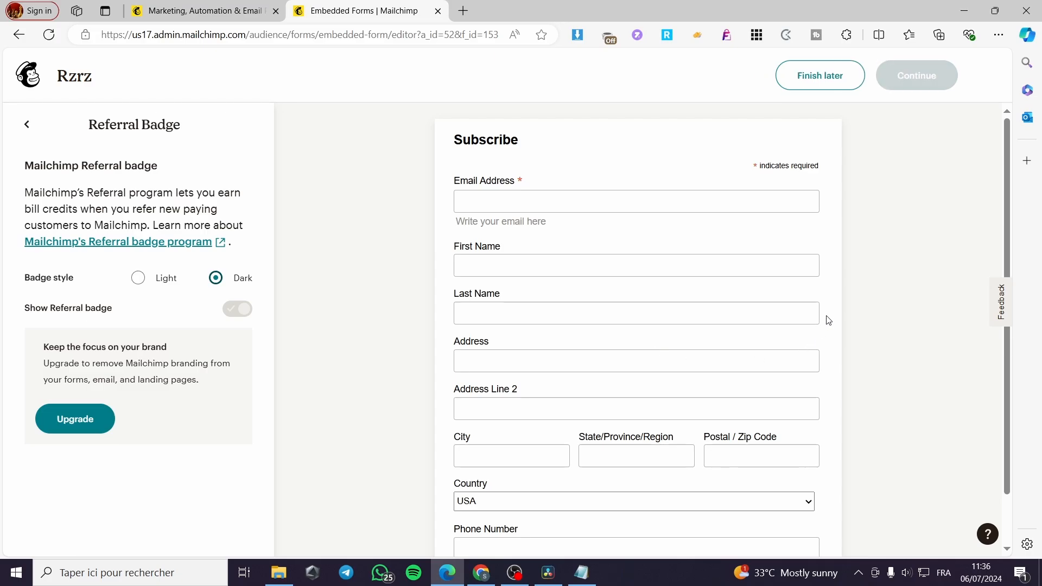
pyautogui.scroll(-1, 814, 304)
pyautogui.click(161, 280)
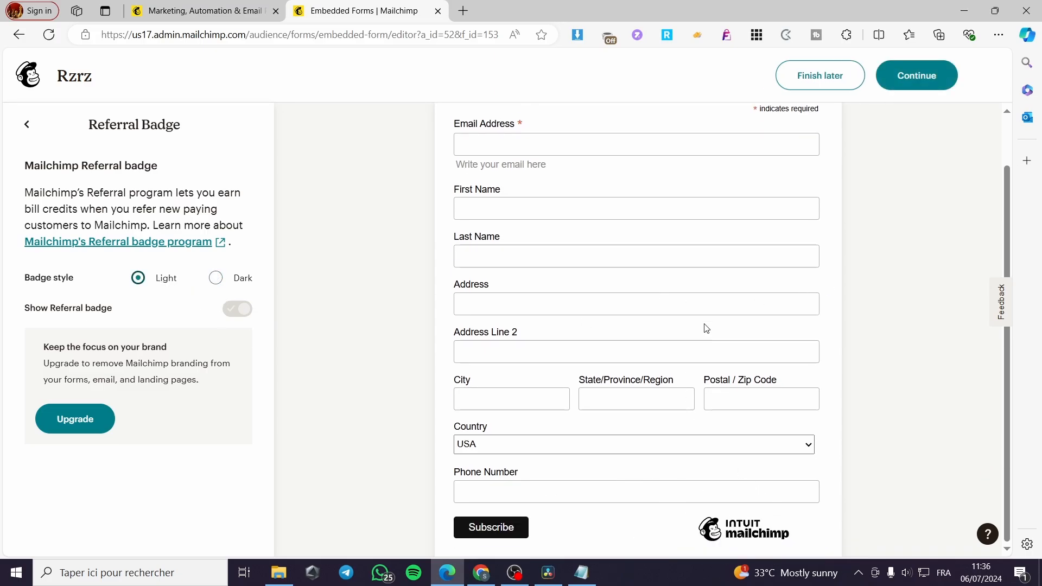
# - Finish editing the embedded form and copy its embed code
pyautogui.click(920, 78)
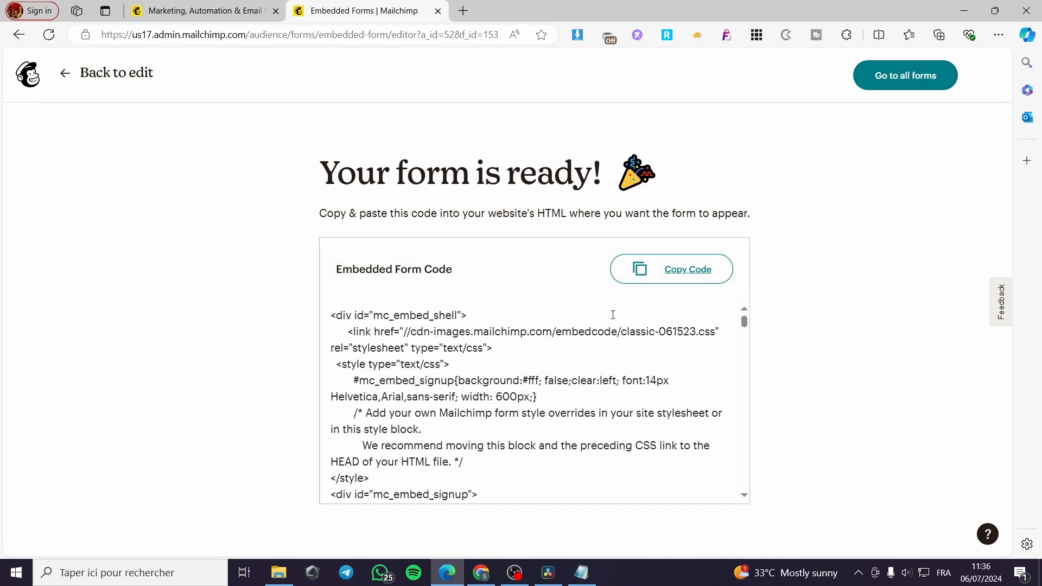
pyautogui.click(696, 280)
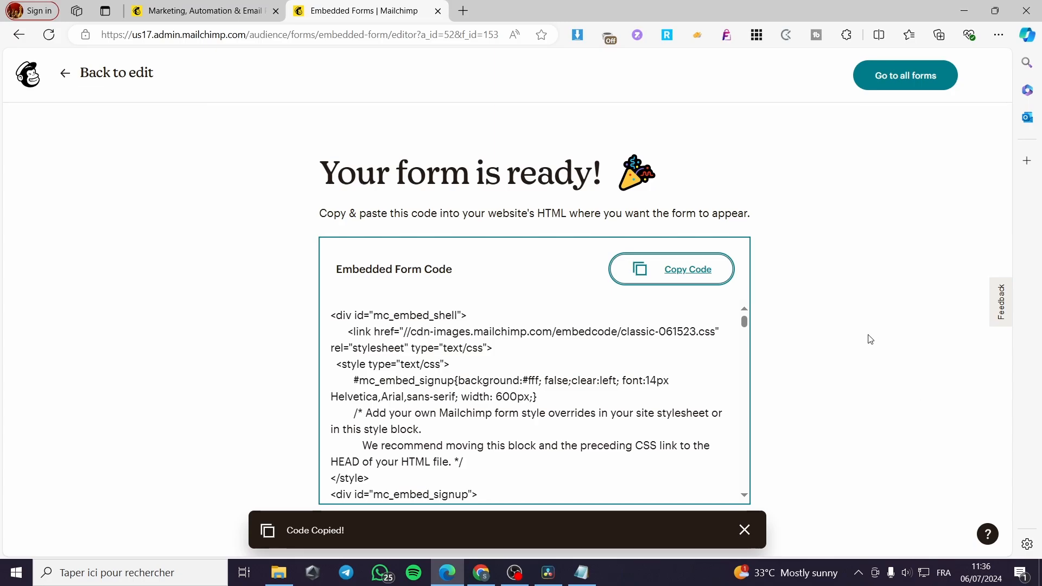